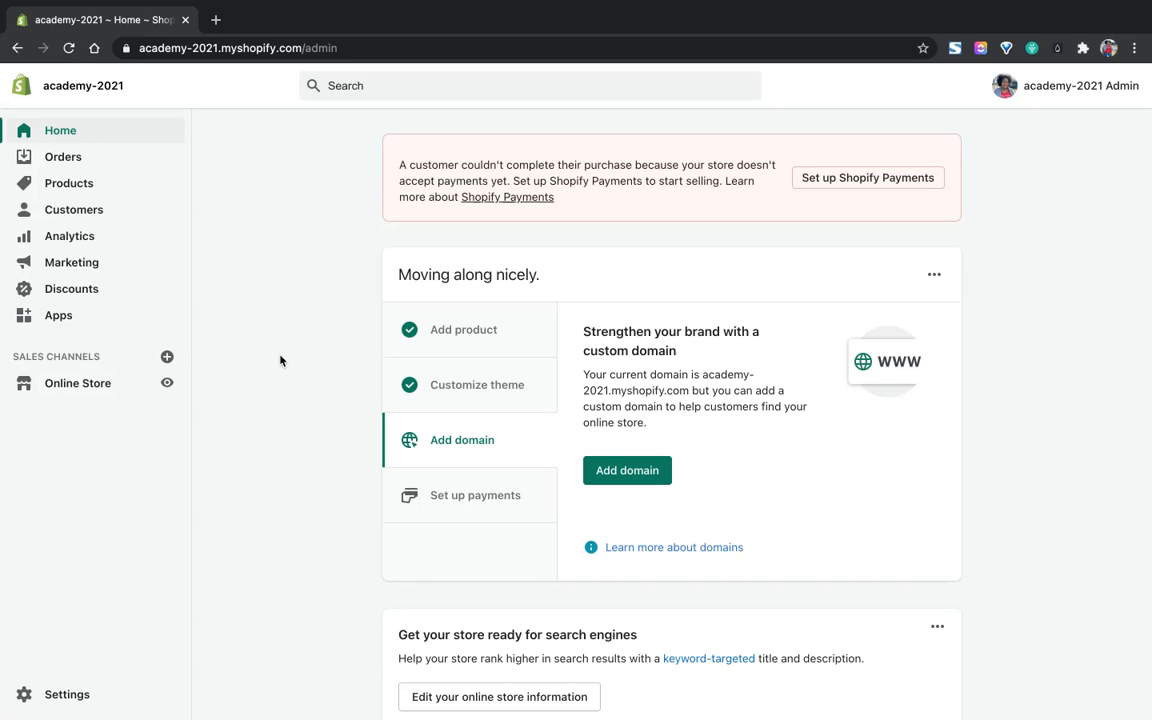
- Start a new page in the online store and title it "Contact Us"
{"action": "left_click", "coordinate": [95, 394]}
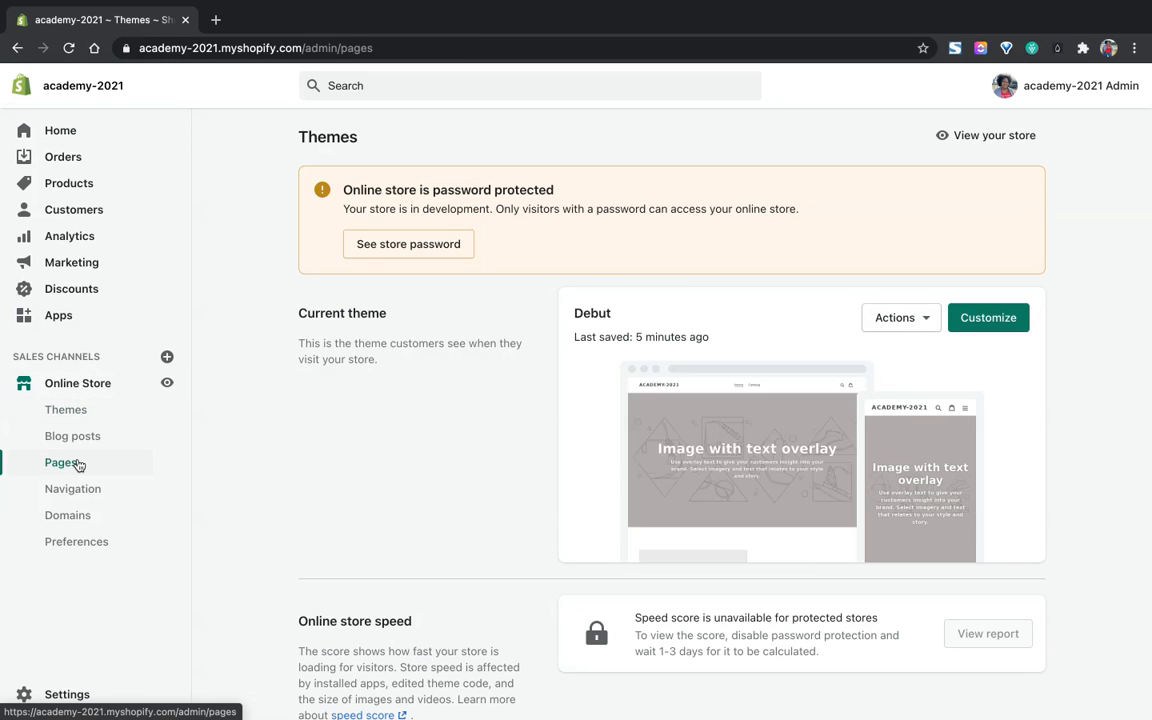
{"action": "left_click", "coordinate": [72, 465]}
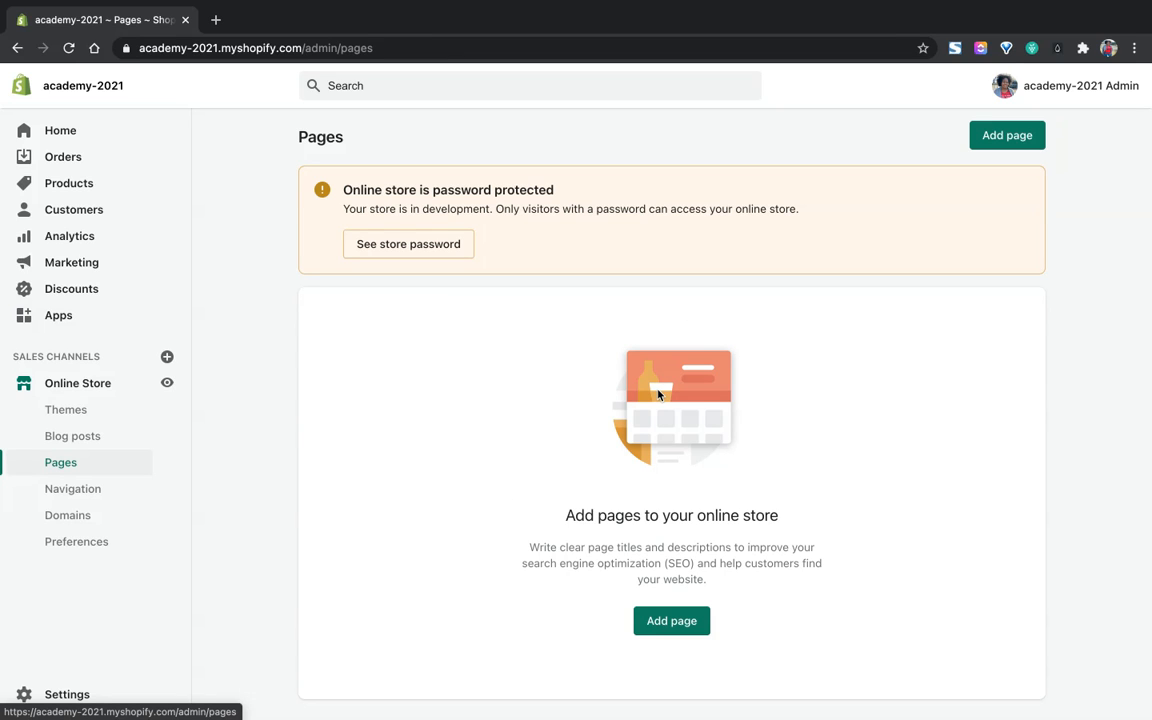
{"action": "scroll", "coordinate": [658, 395], "scroll_direction": "down", "scroll_amount": 2}
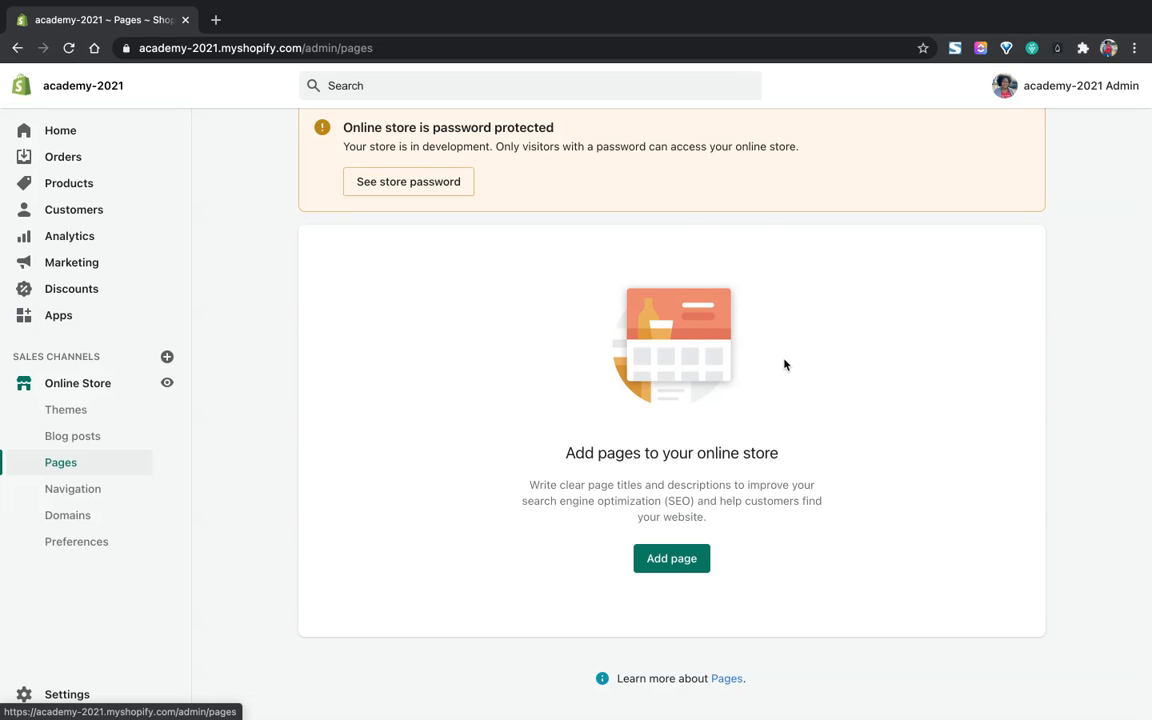
{"action": "left_click", "coordinate": [678, 561]}
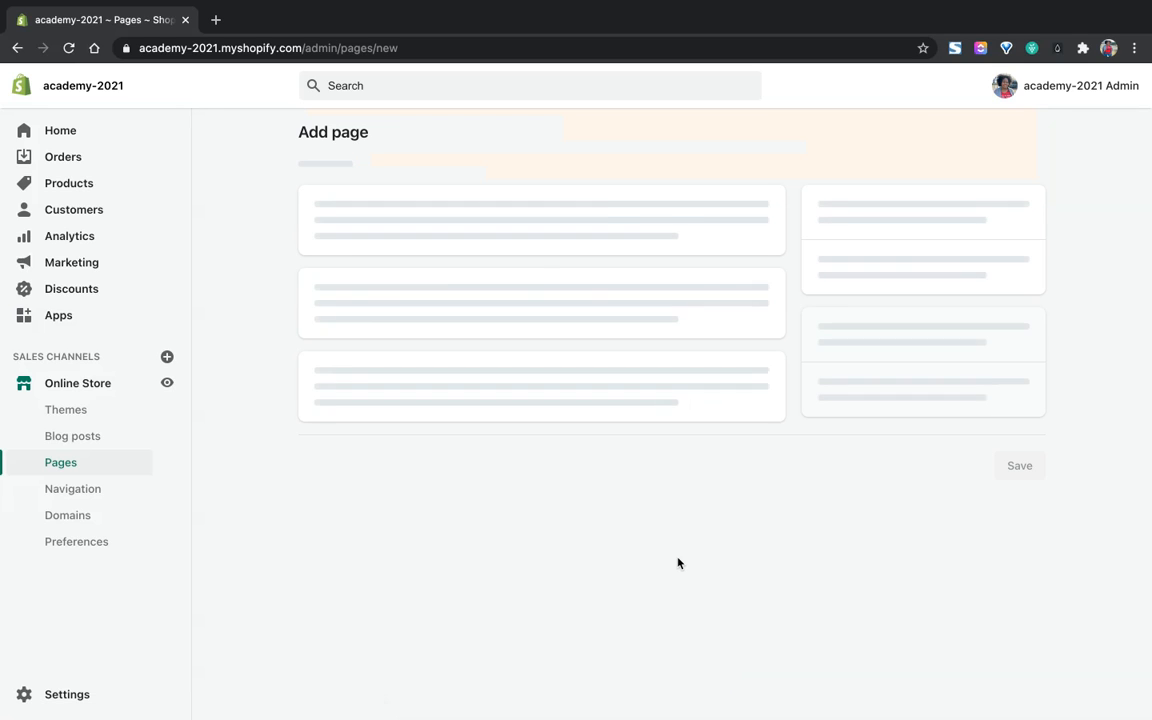
{"action": "left_click", "coordinate": [473, 205]}
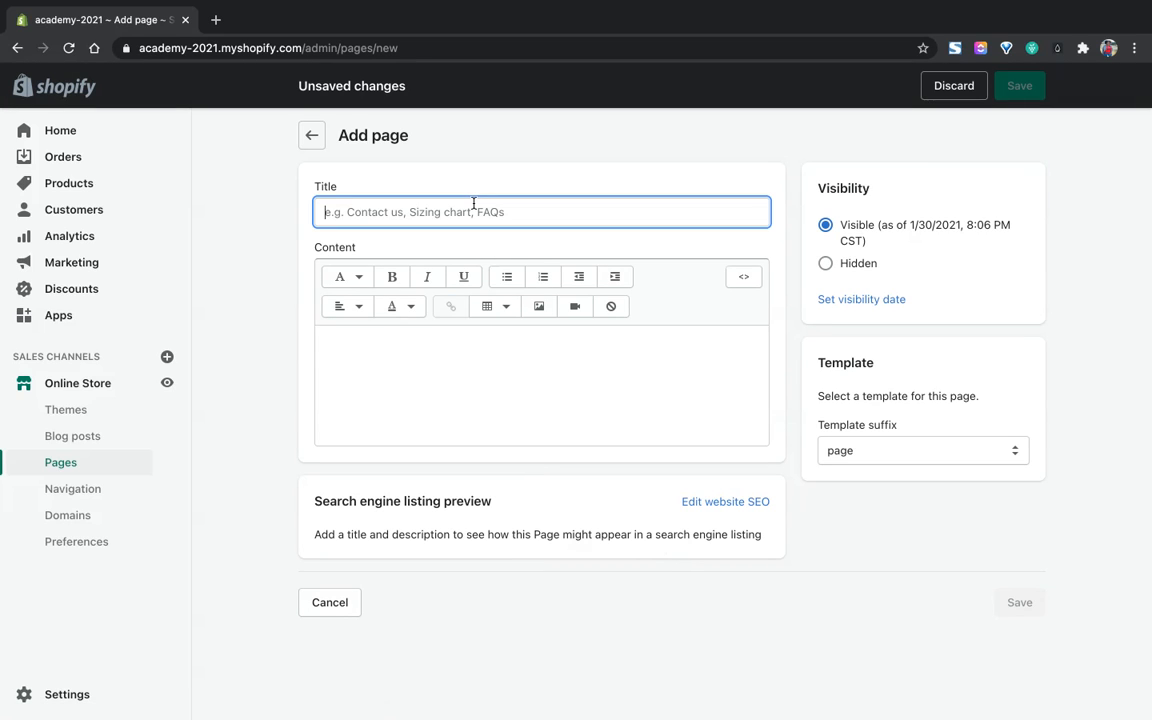
{"action": "type", "text": "Contact Us"}
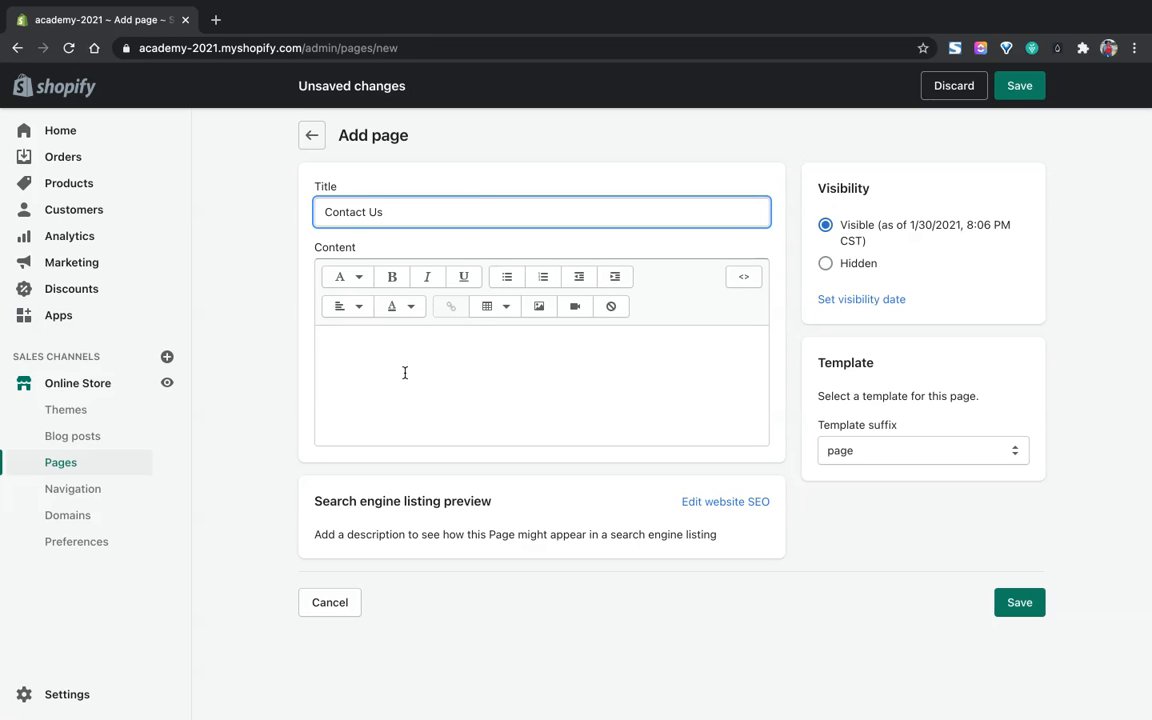
- Write "Thank you for reaching out, we will get back to you within 24-48 hours" as the page content and start a new paragraph
{"action": "left_click", "coordinate": [417, 360]}
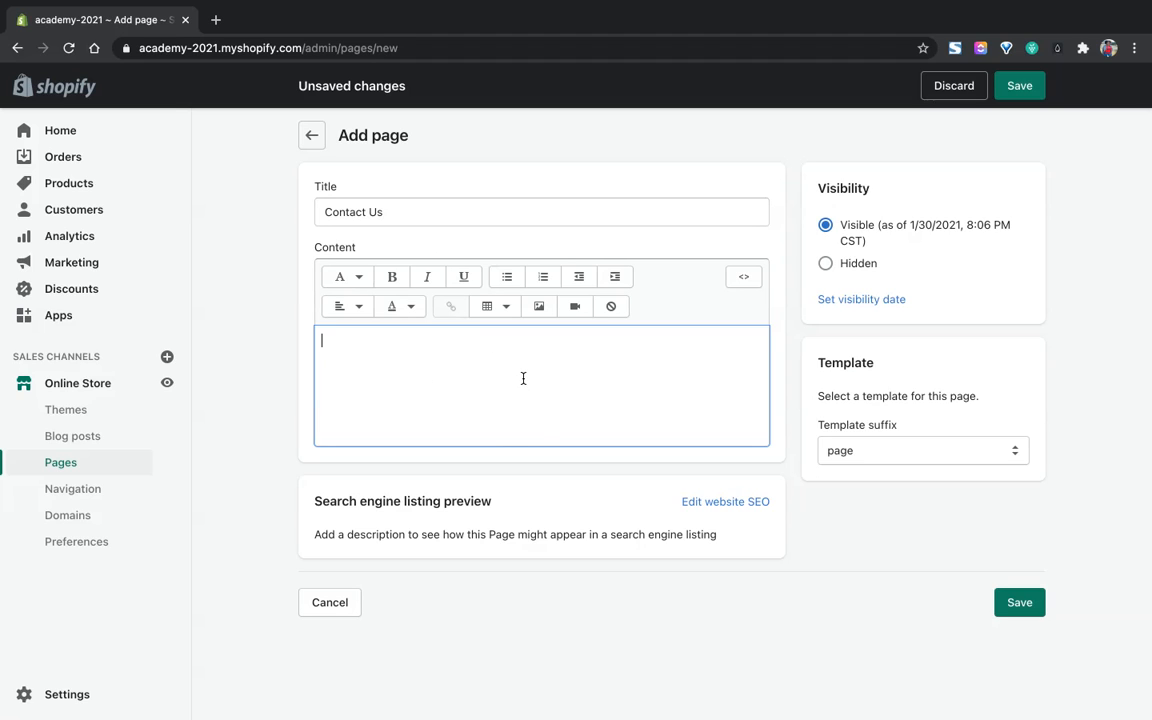
{"action": "type", "text": "H"}
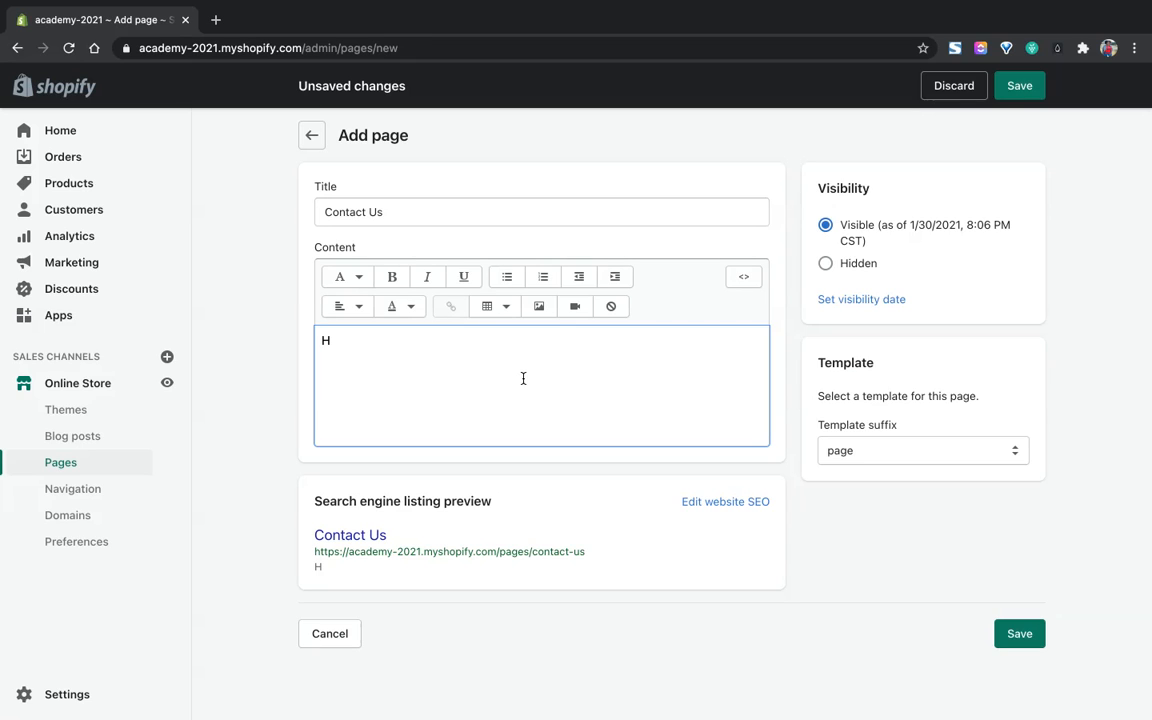
{"action": "key", "text": "BackSpace"}
{"action": "type", "text": "Thank you for r"}
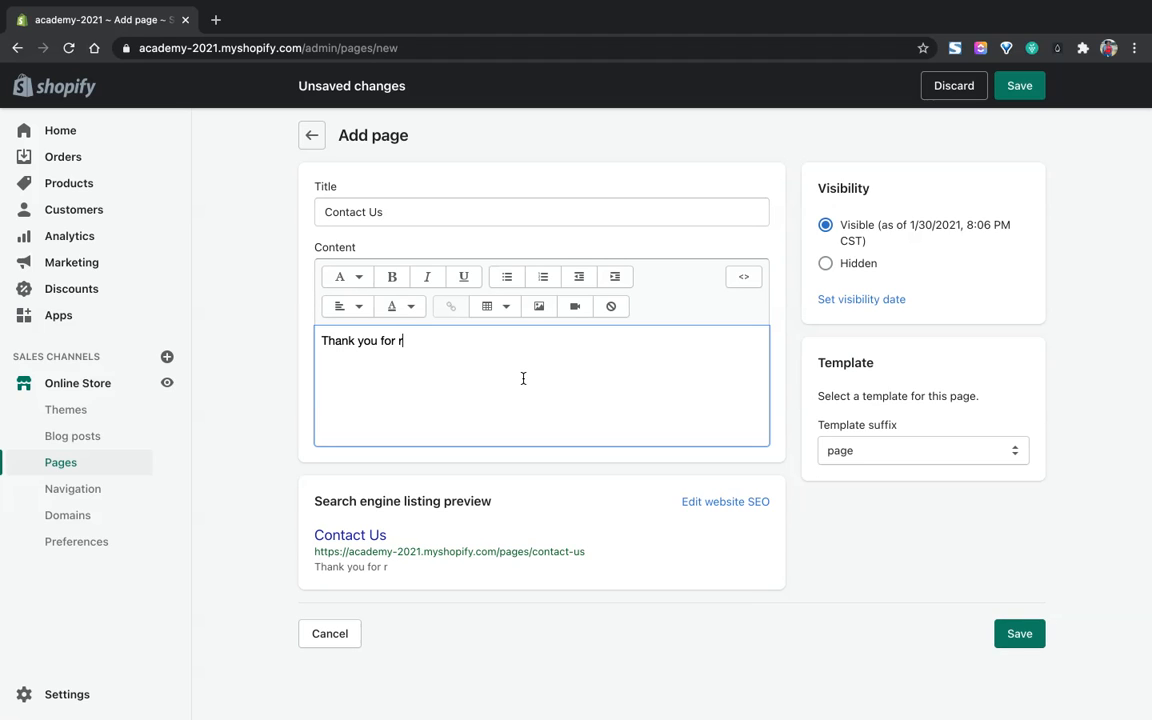
{"action": "type", "text": "eaching out, we will "}
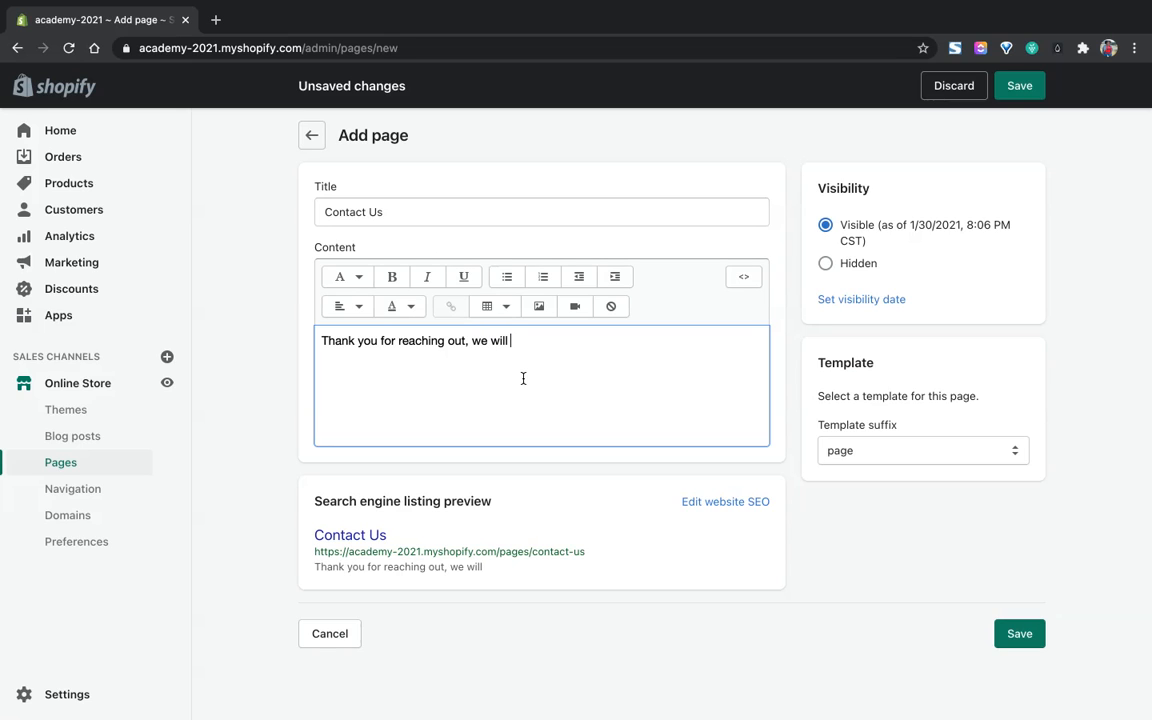
{"action": "type", "text": "get back to you within 24-48 hours"}
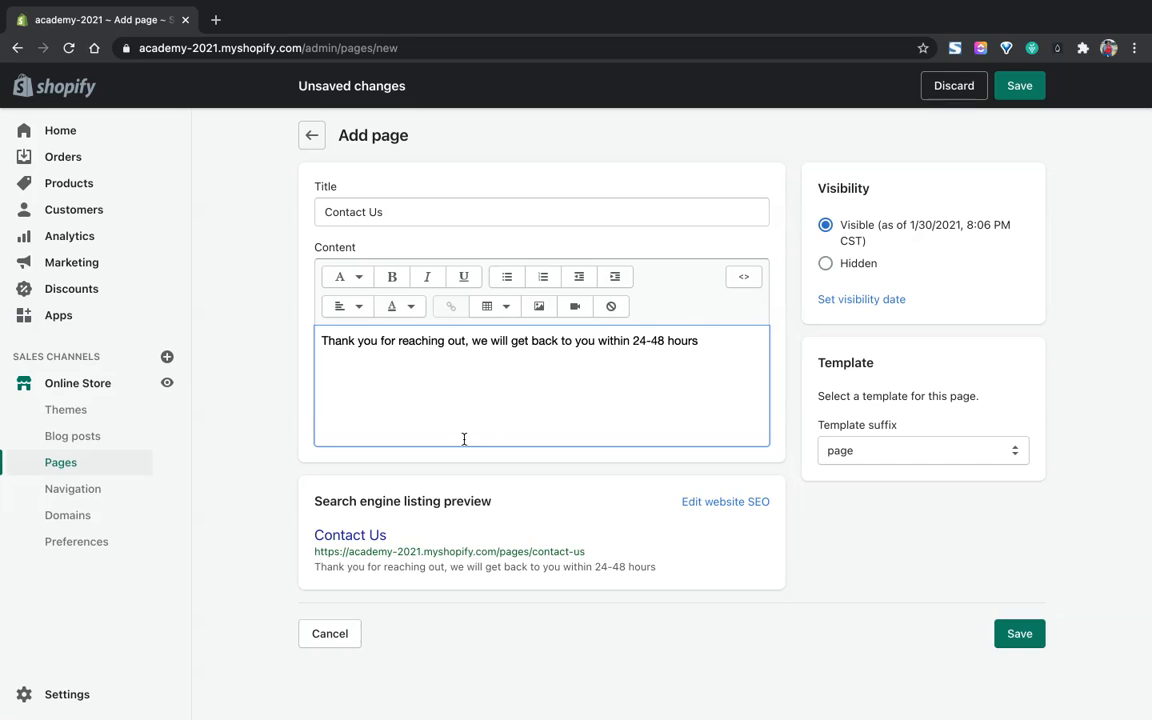
{"action": "key", "text": "Return"}
{"action": "type", "text": "Facebook"}
{"action": "key", "text": "BackSpace"}
{"action": "key", "text": "BackSpace"}
{"action": "key", "text": "BackSpace"}
{"action": "key", "text": "BackSpace"}
{"action": "key", "text": "BackSpace"}
{"action": "key", "text": "BackSpace"}
{"action": "key", "text": "BackSpace"}
{"action": "key", "text": "BackSpace"}
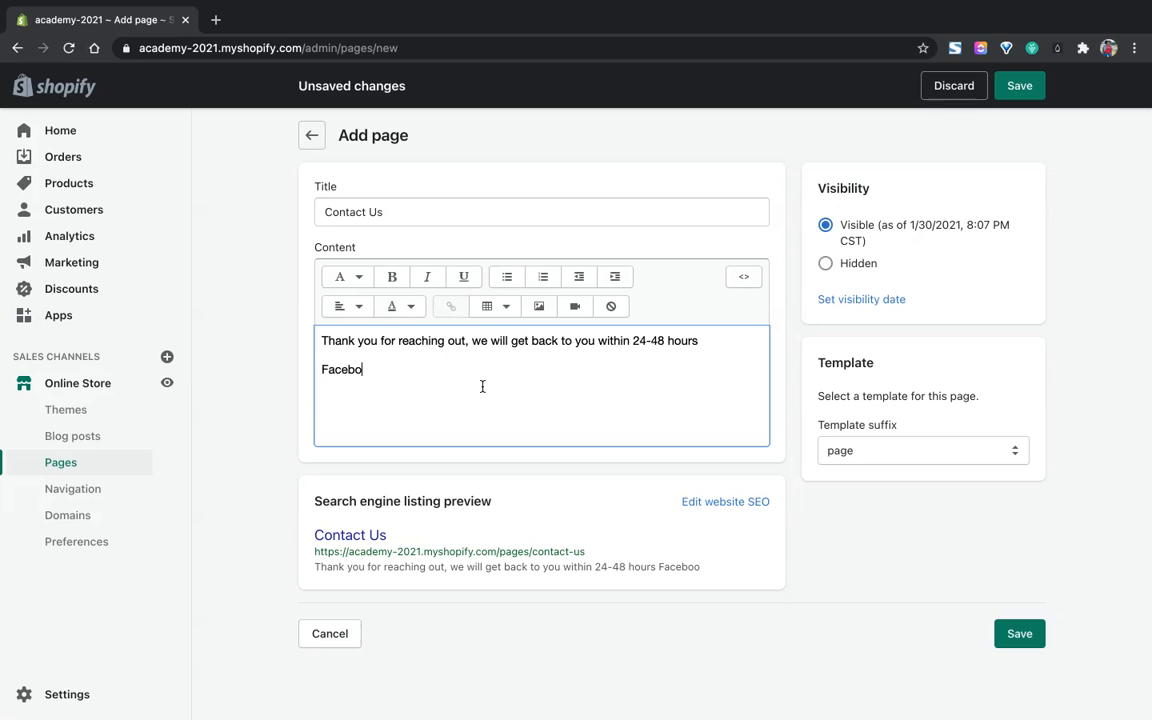
- Write "Follow us on Facebook" as the second paragraph of the page content
{"action": "type", "text": "Follow"}
{"action": "key", "text": "BackSpace"}
{"action": "key", "text": "BackSpace"}
{"action": "key", "text": "BackSpace"}
{"action": "type", "text": "low us on Facebook"}
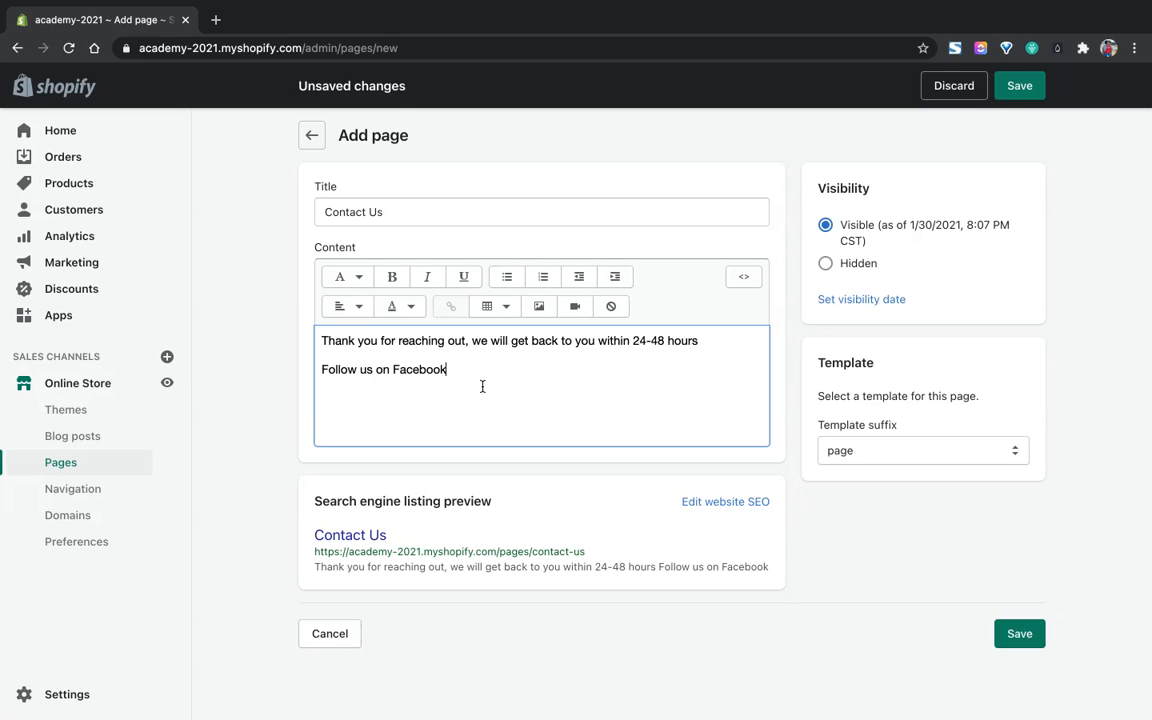
{"action": "left_click_drag", "start_coordinate": [322, 369], "coordinate": [446, 369]}
{"action": "left_click", "coordinate": [451, 309]}
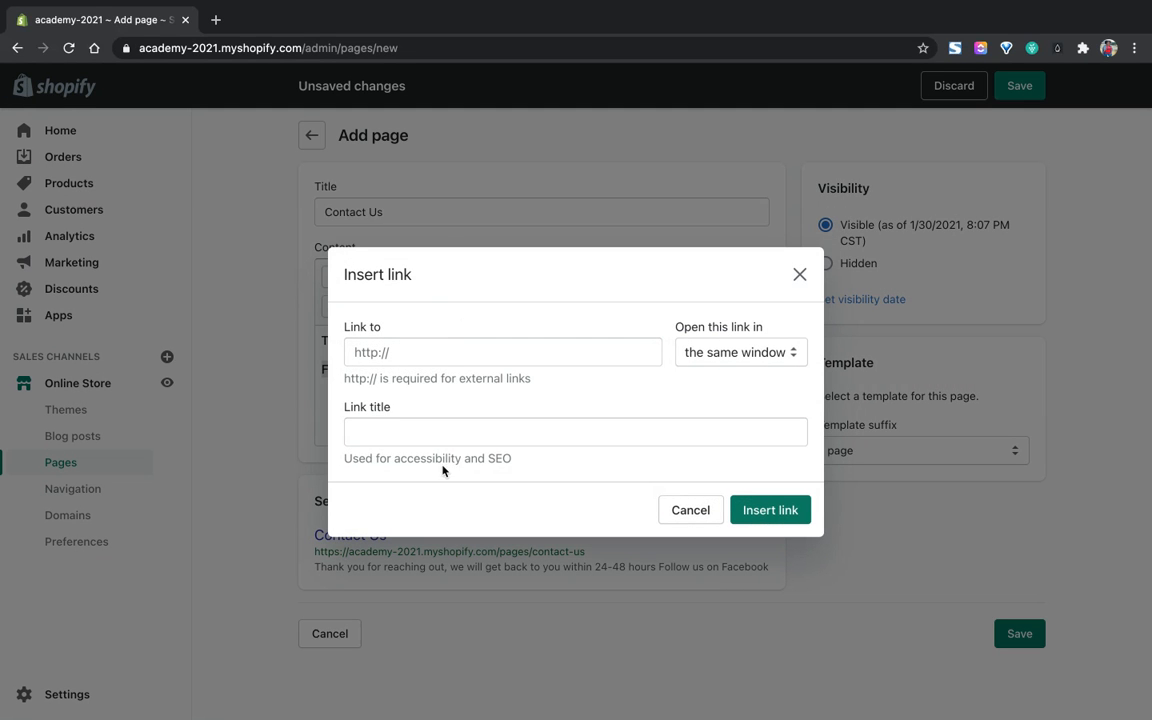
{"action": "left_click", "coordinate": [440, 354]}
{"action": "type", "text": "http"}
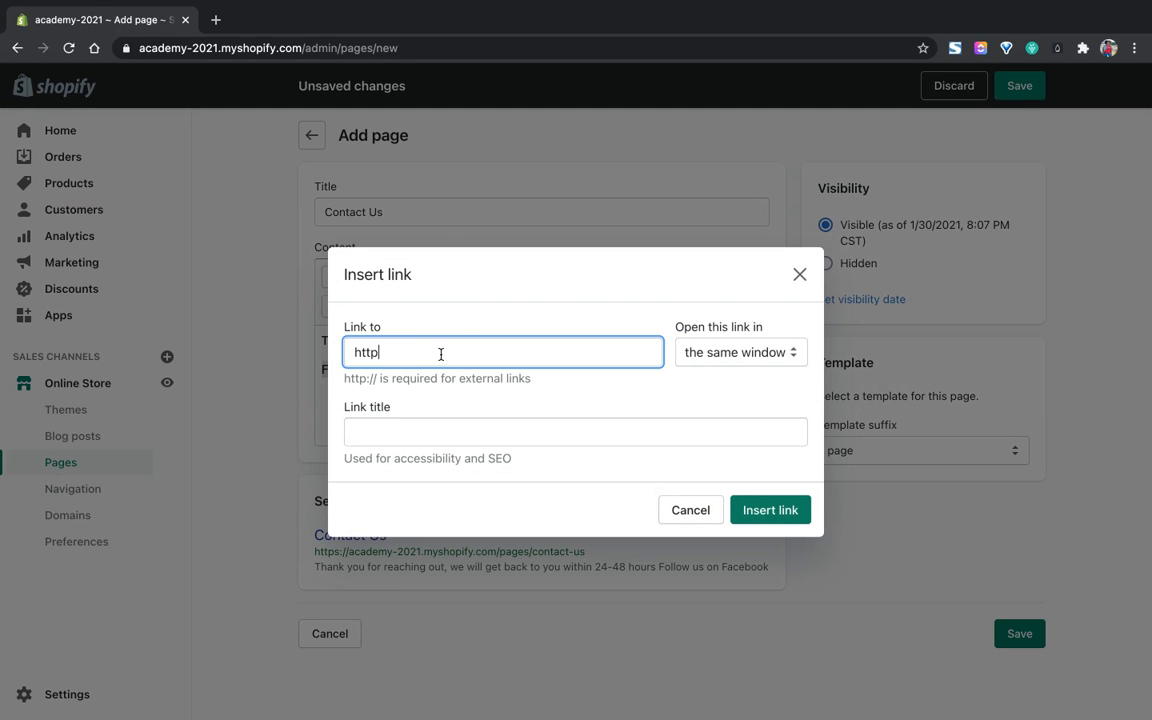
{"action": "type", "text": "s://facebook.com/jesstechpreneur"}
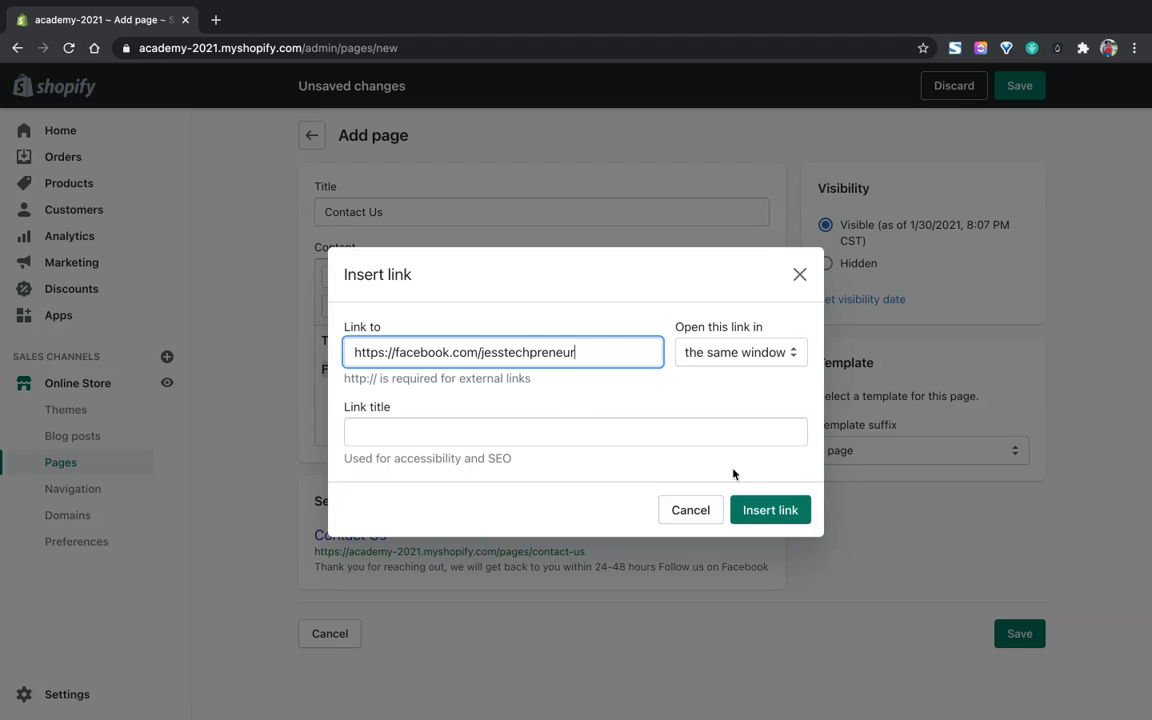
{"action": "left_click", "coordinate": [755, 509]}
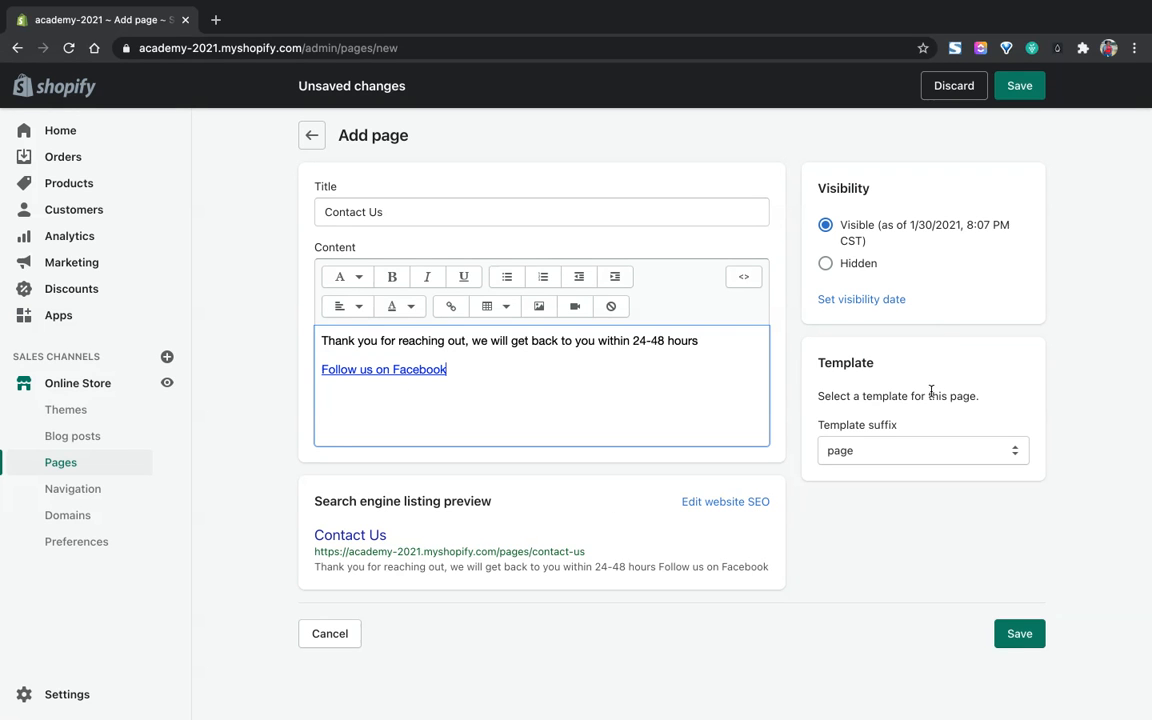
- Assign the page.contact template to the Contact Us page and save the page
{"action": "left_click", "coordinate": [884, 455]}
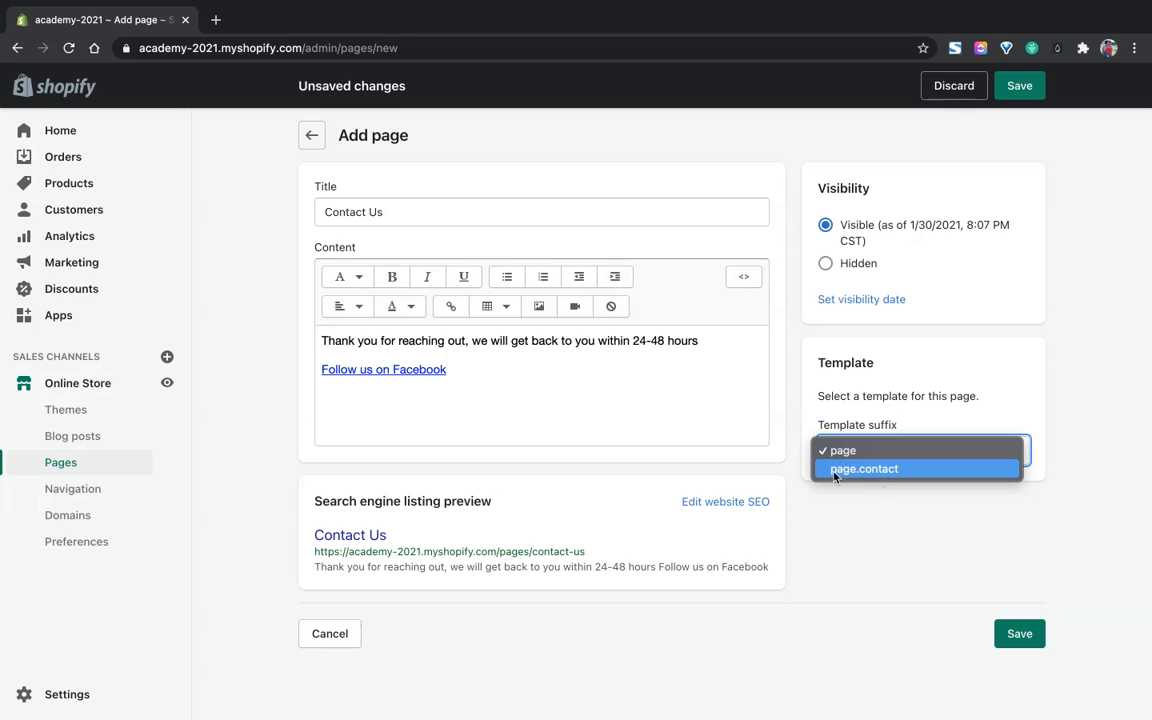
{"action": "left_click", "coordinate": [908, 471]}
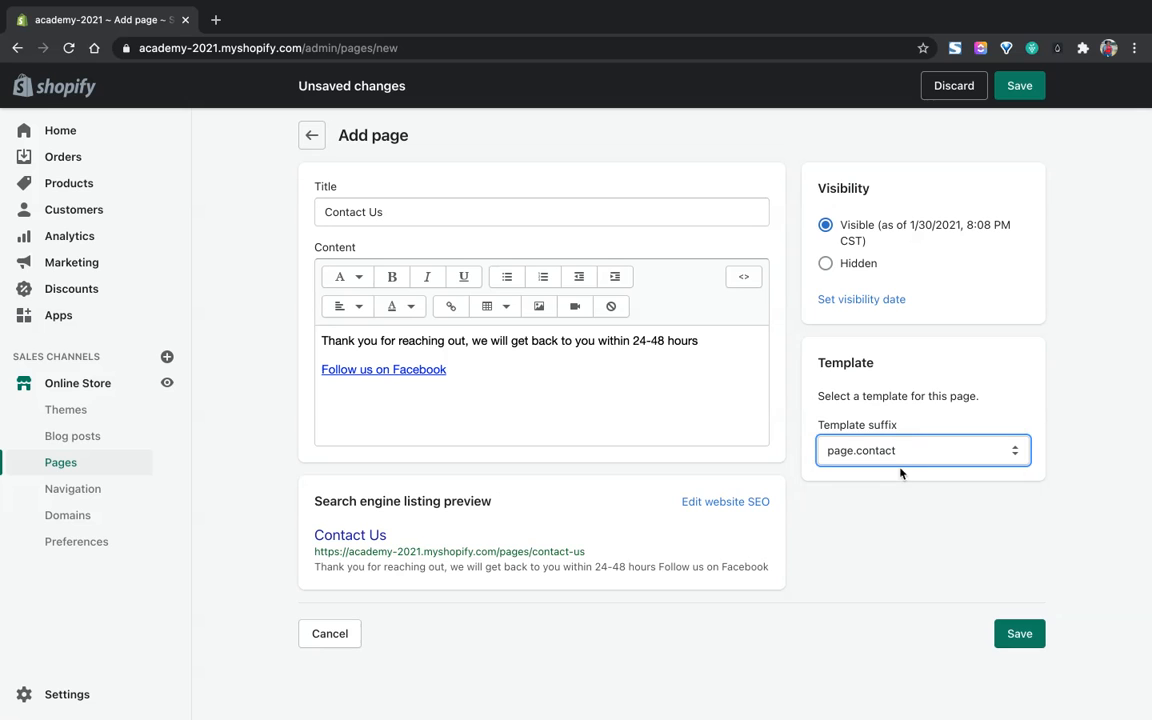
{"action": "left_click", "coordinate": [1012, 90]}
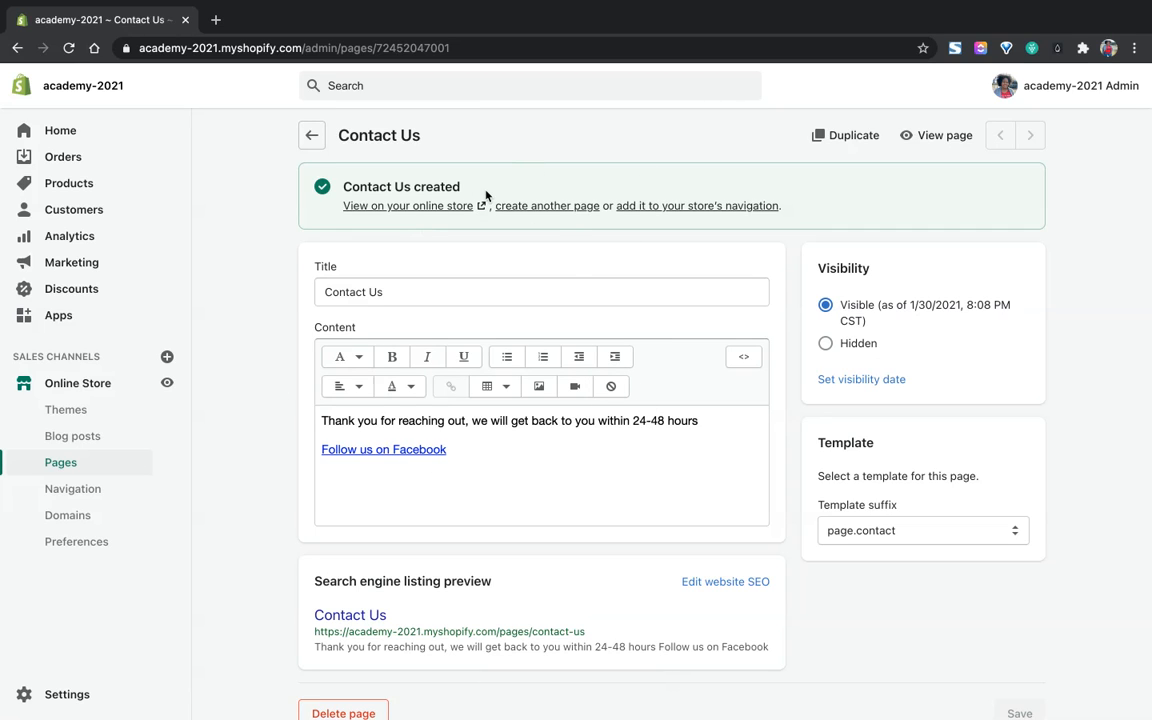
- View the new page on the online store, test its Facebook link and return to the page
{"action": "left_click", "coordinate": [399, 208]}
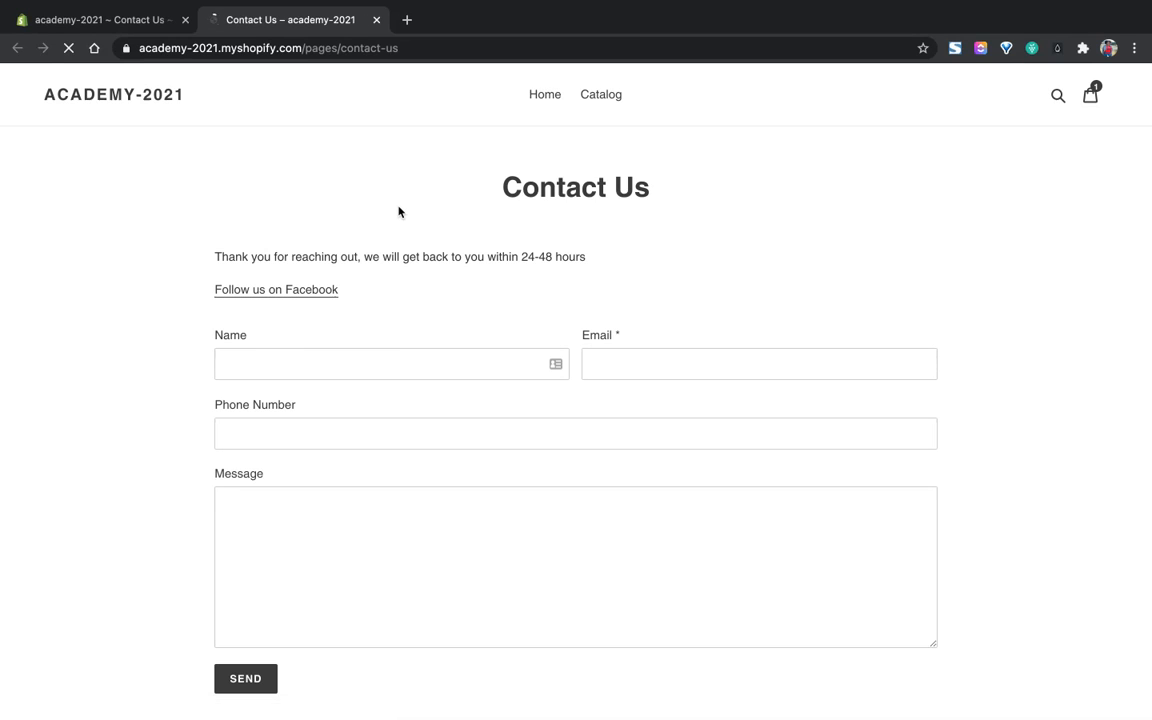
{"action": "left_click_drag", "start_coordinate": [551, 248], "coordinate": [336, 299]}
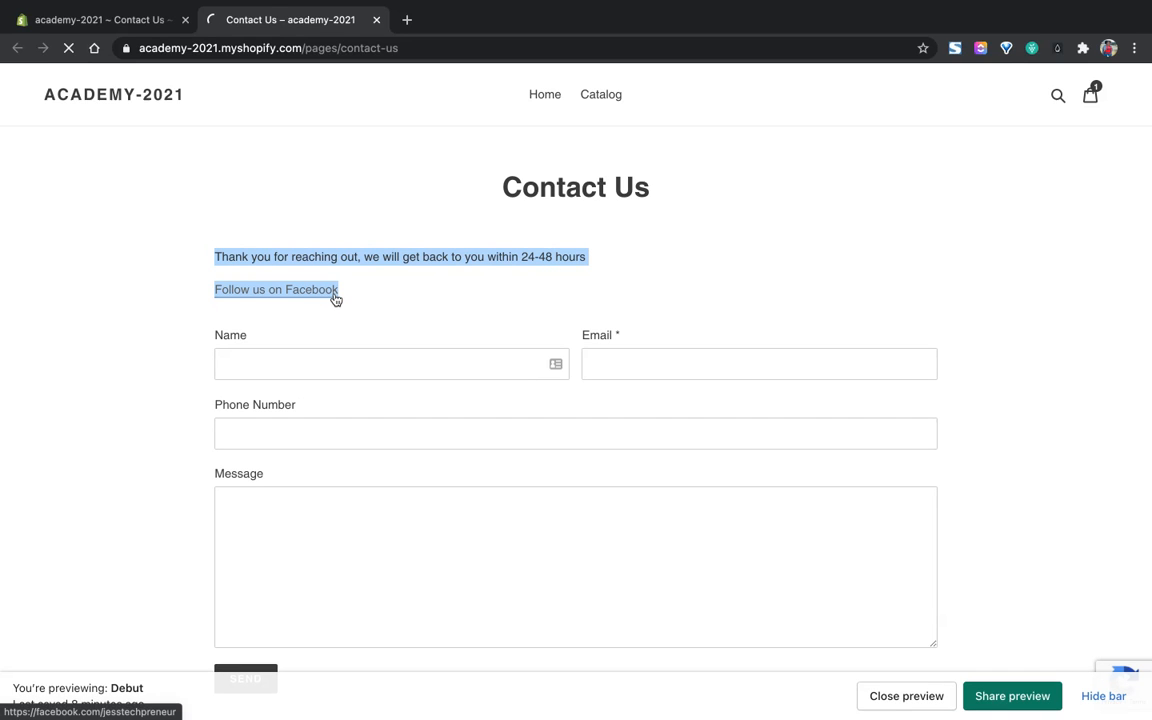
{"action": "left_click", "coordinate": [336, 299]}
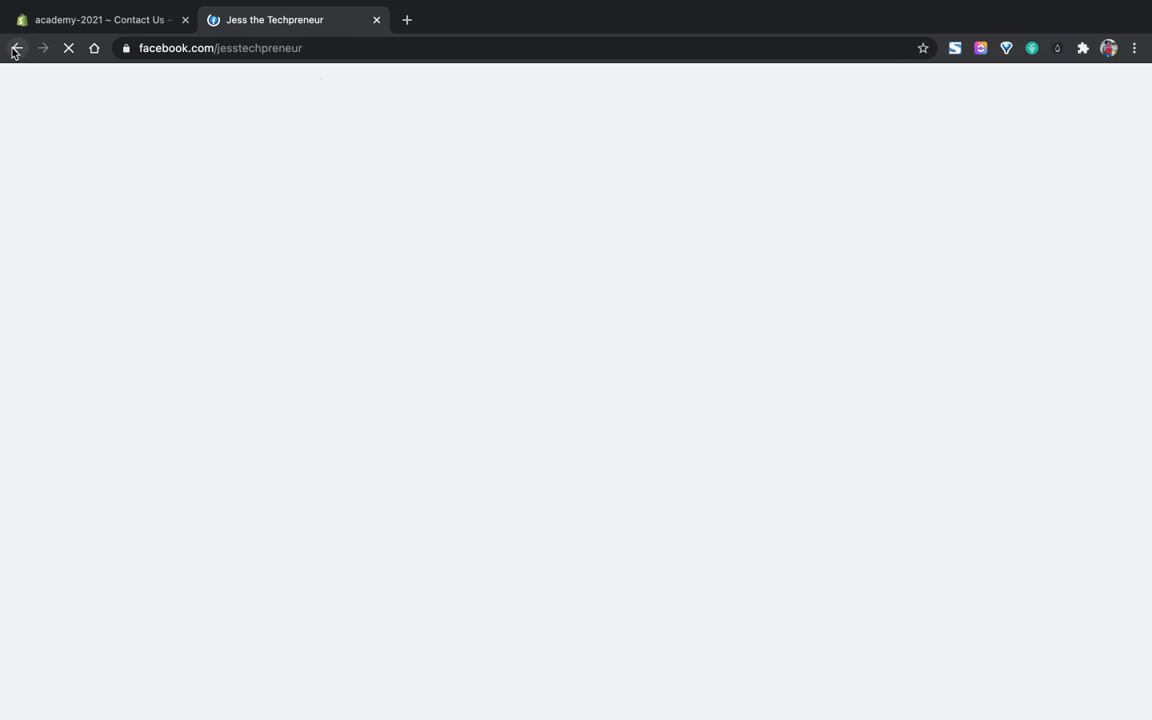
{"action": "left_click", "coordinate": [15, 49]}
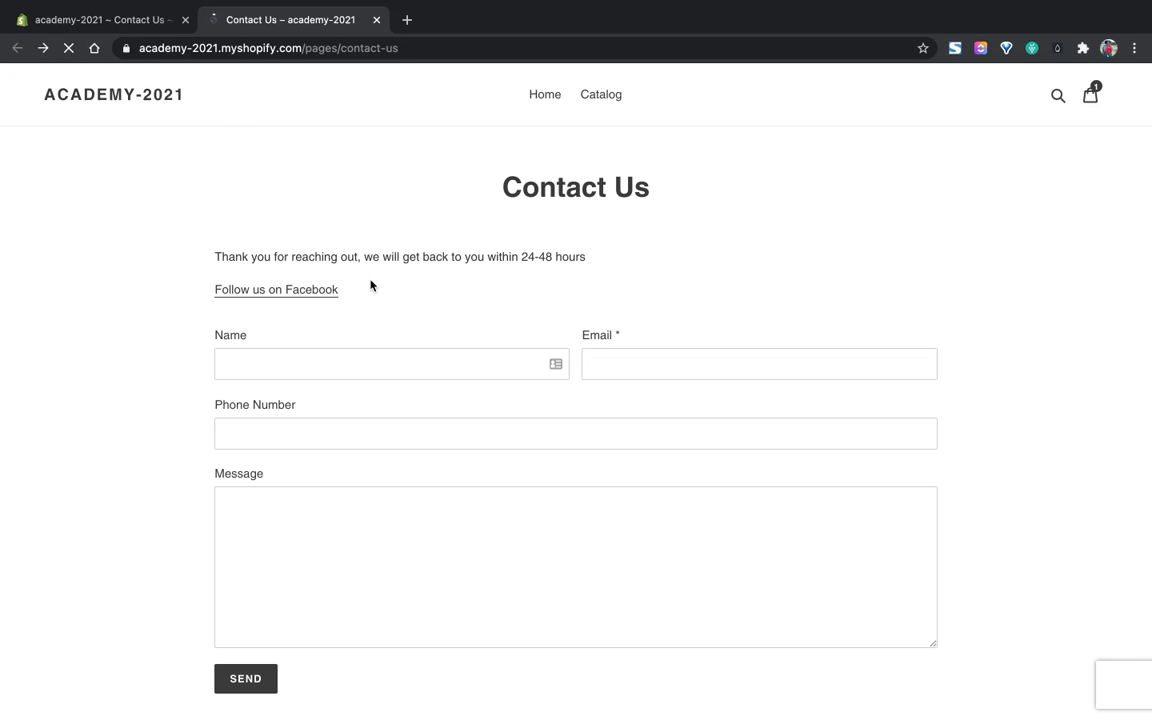
- Examine the contact form's name, email, phone and message fields and the page footer, and close the store preview
{"action": "left_click", "coordinate": [355, 365]}
{"action": "left_click", "coordinate": [746, 368]}
{"action": "left_click", "coordinate": [741, 425]}
{"action": "left_click", "coordinate": [728, 519]}
{"action": "scroll", "coordinate": [728, 519], "scroll_direction": "down", "scroll_amount": 5}
{"action": "scroll", "coordinate": [728, 520], "scroll_direction": "up", "scroll_amount": 3}
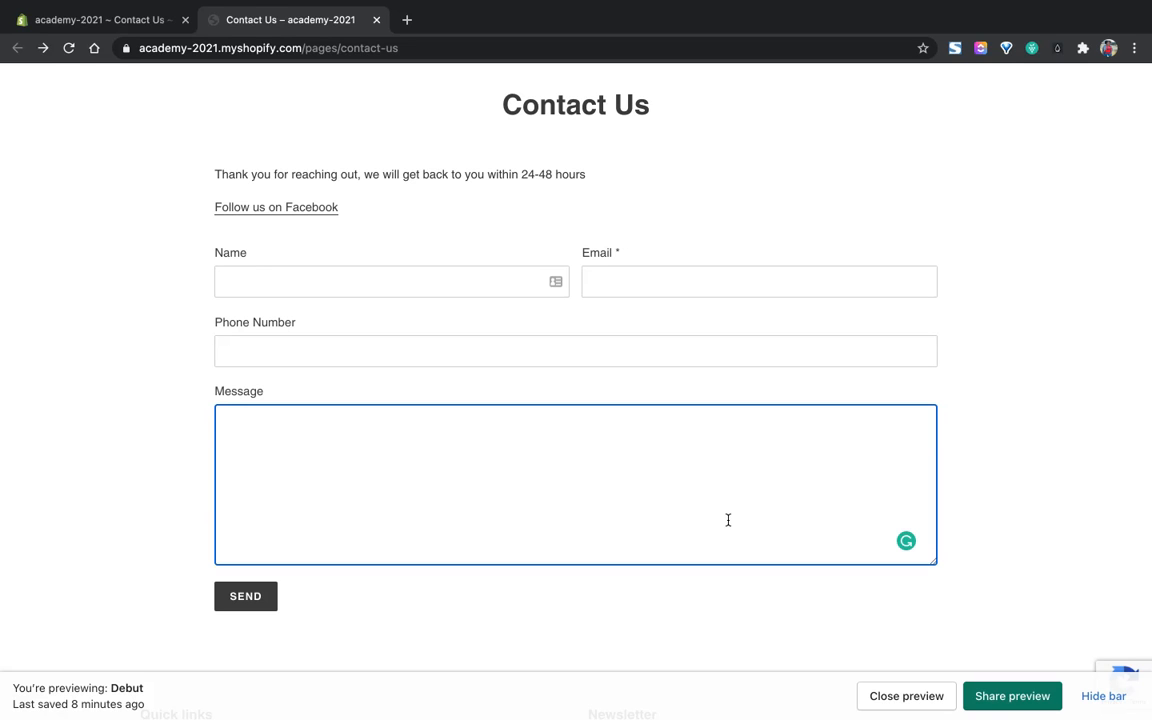
{"action": "scroll", "coordinate": [728, 520], "scroll_direction": "up", "scroll_amount": 2}
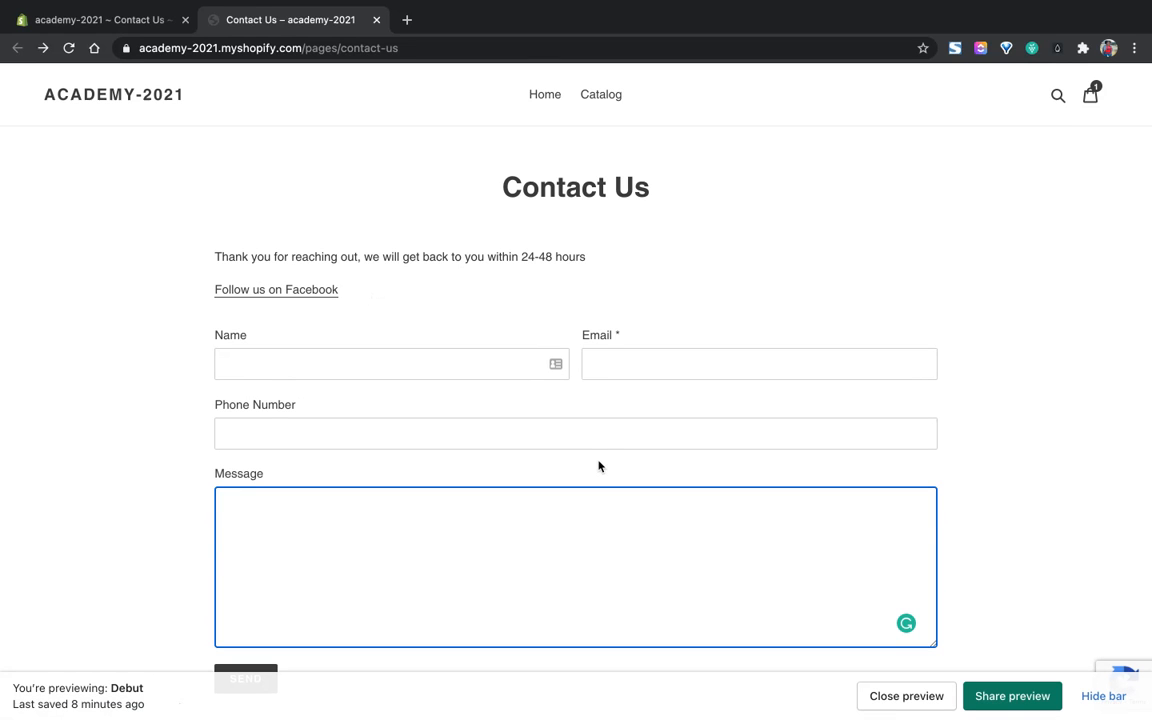
{"action": "scroll", "coordinate": [599, 465], "scroll_direction": "down", "scroll_amount": 5}
{"action": "scroll", "coordinate": [599, 465], "scroll_direction": "up", "scroll_amount": 4}
{"action": "scroll", "coordinate": [599, 465], "scroll_direction": "up", "scroll_amount": 1}
{"action": "scroll", "coordinate": [455, 446], "scroll_direction": "down", "scroll_amount": 5}
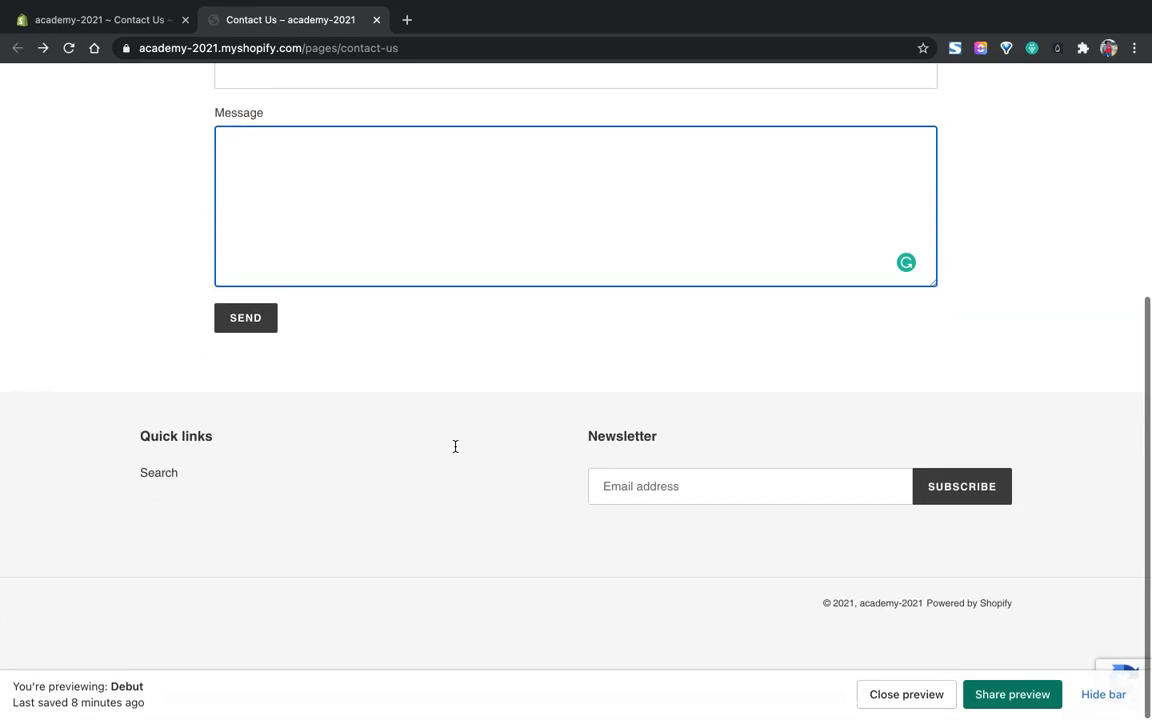
{"action": "scroll", "coordinate": [455, 446], "scroll_direction": "up", "scroll_amount": 5}
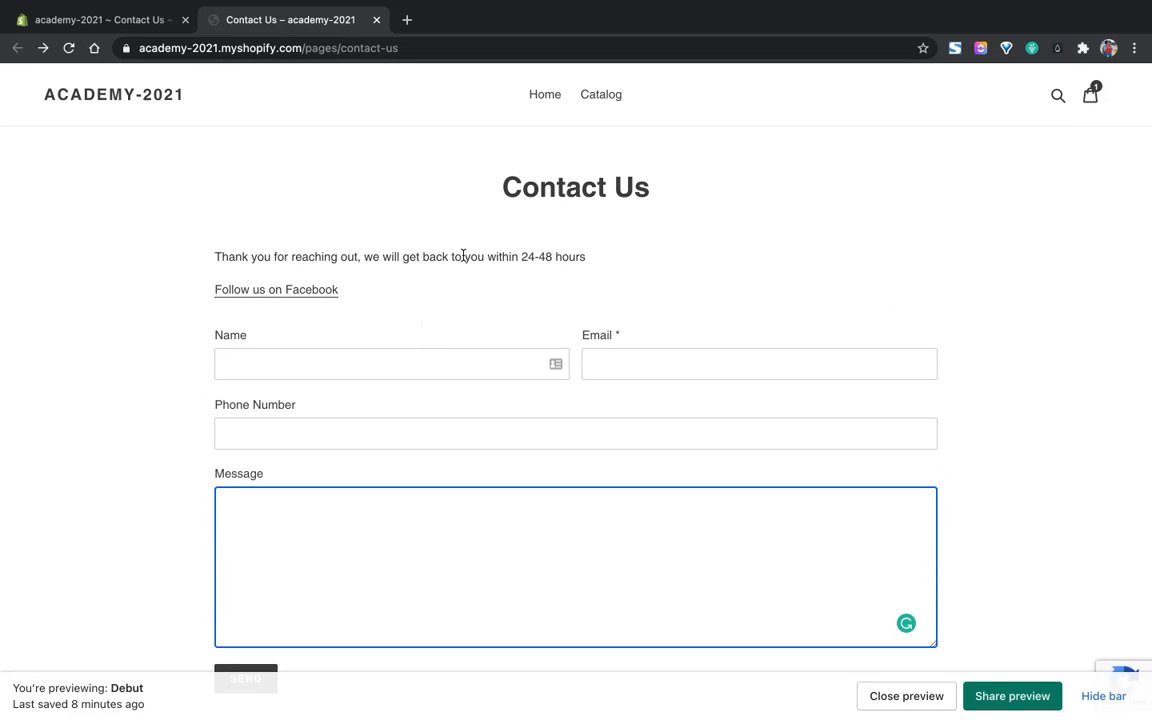
{"action": "left_click", "coordinate": [377, 20]}
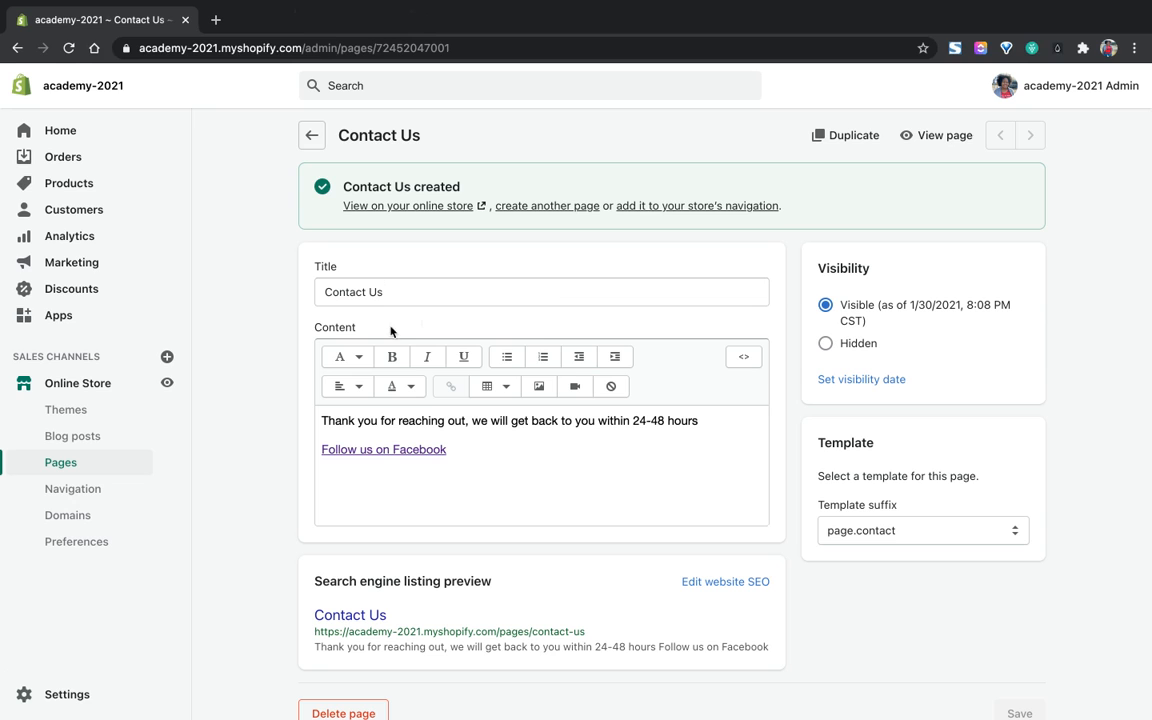
- Add a menu item linking to the Contact Us page to the store's Main menu and save the menu
{"action": "left_click", "coordinate": [687, 206]}
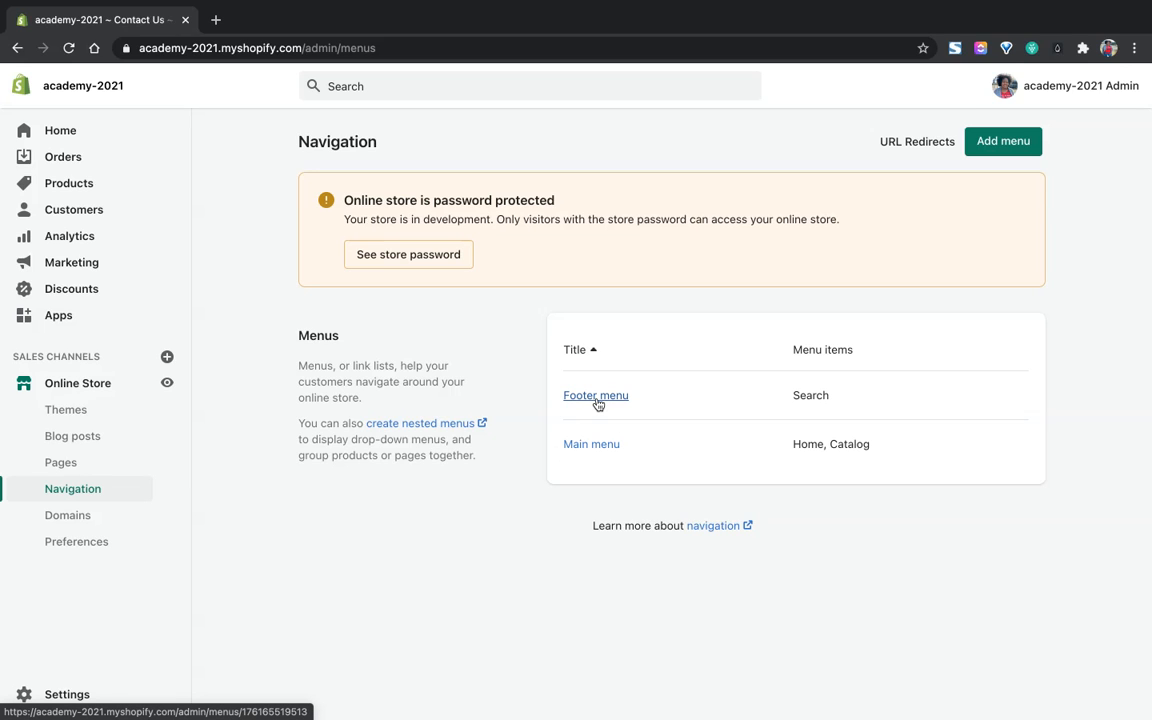
{"action": "left_click", "coordinate": [606, 447]}
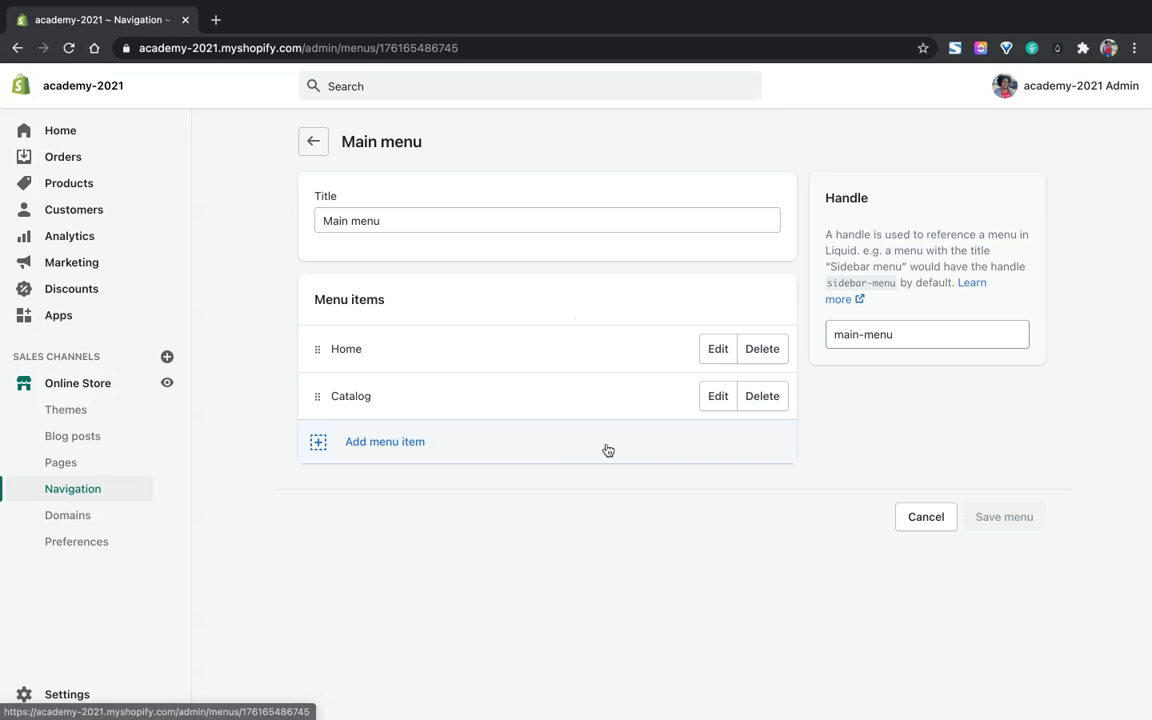
{"action": "left_click", "coordinate": [374, 455]}
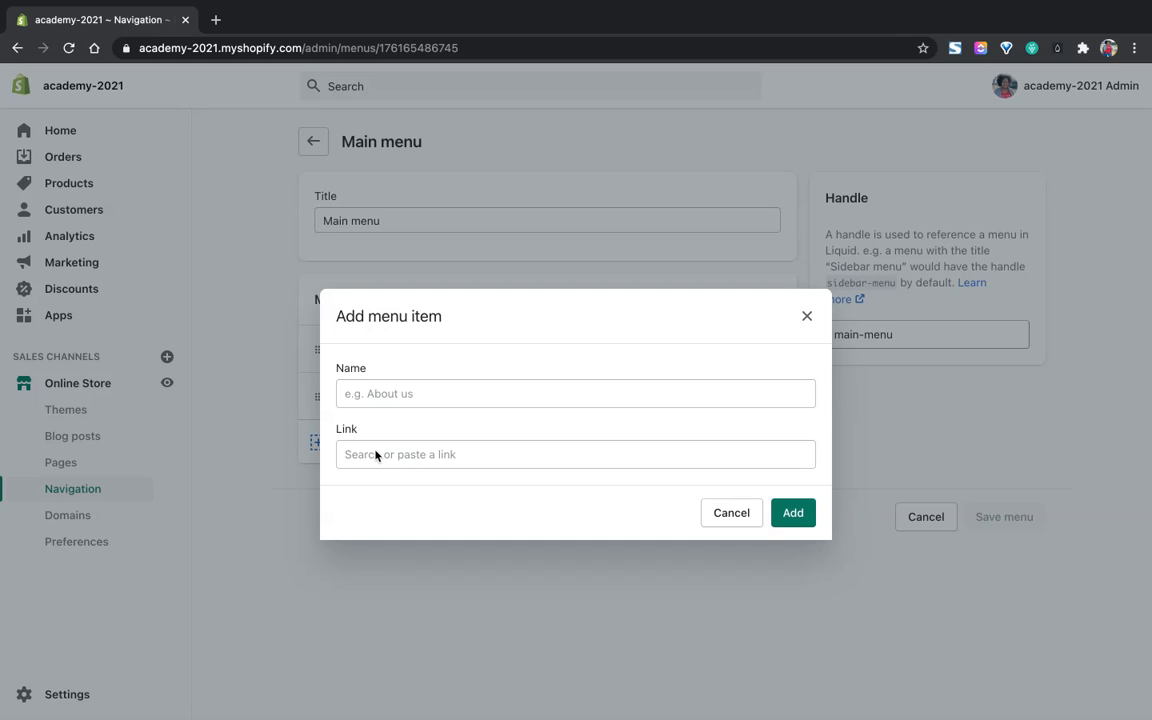
{"action": "left_click", "coordinate": [379, 455]}
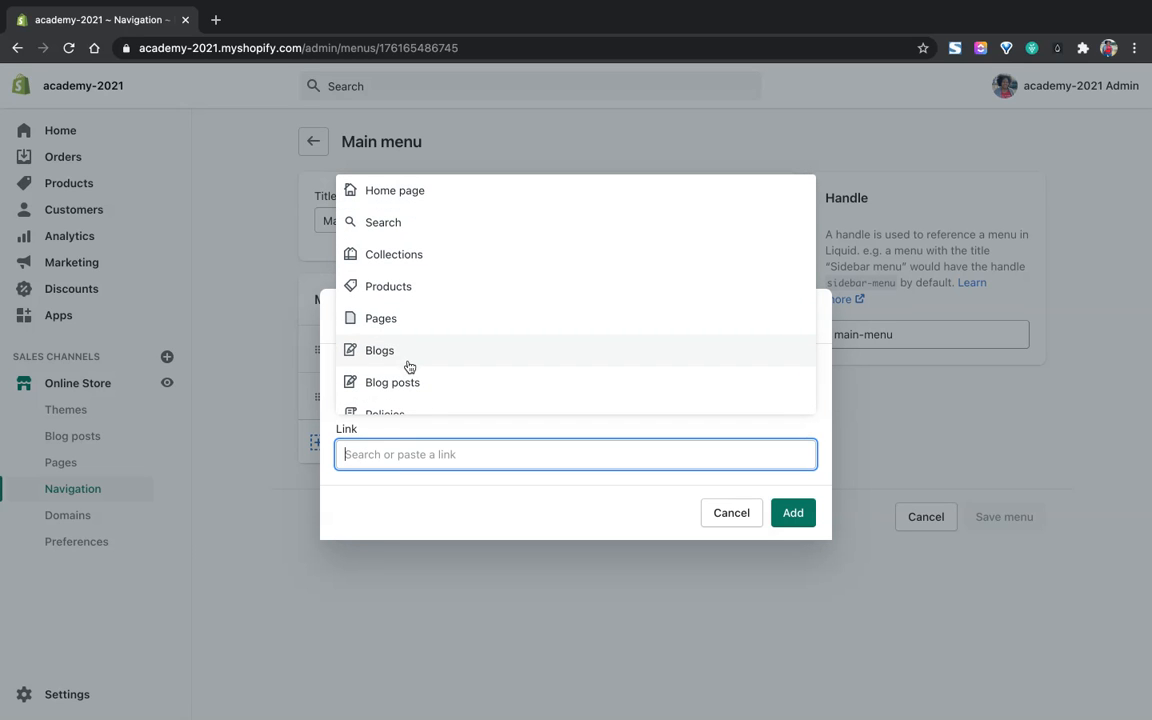
{"action": "scroll", "coordinate": [410, 385], "scroll_direction": "down", "scroll_amount": 1}
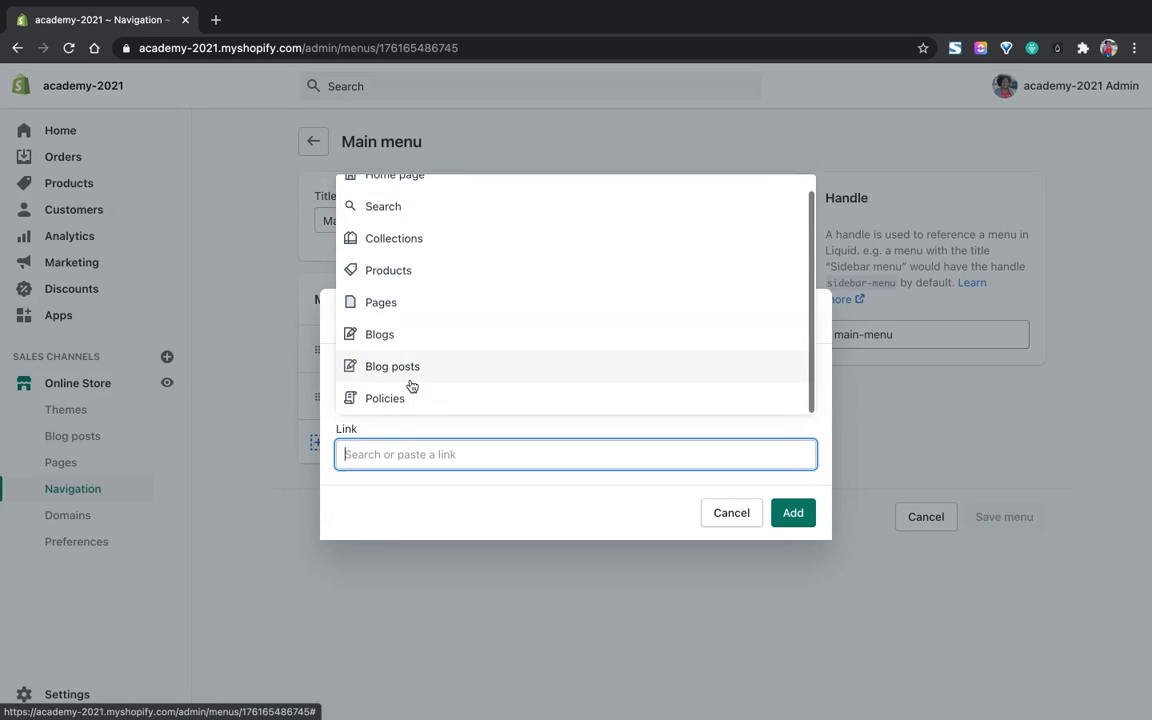
{"action": "left_click", "coordinate": [409, 303]}
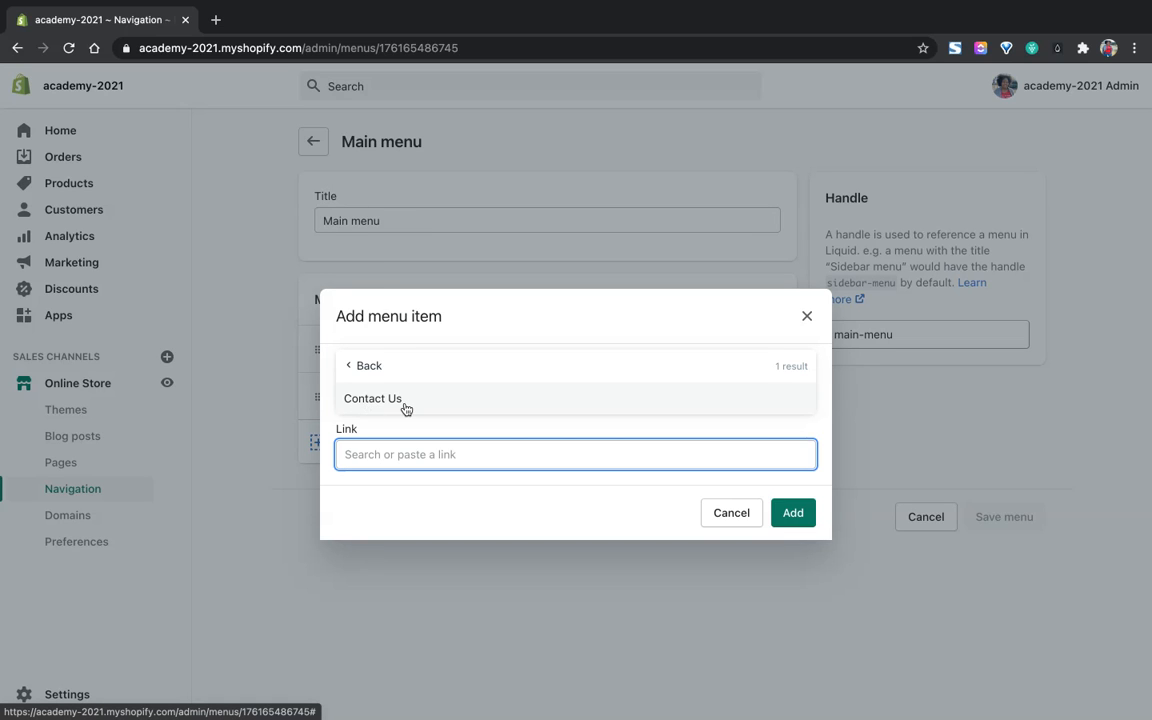
{"action": "left_click", "coordinate": [405, 400]}
{"action": "left_click", "coordinate": [797, 514]}
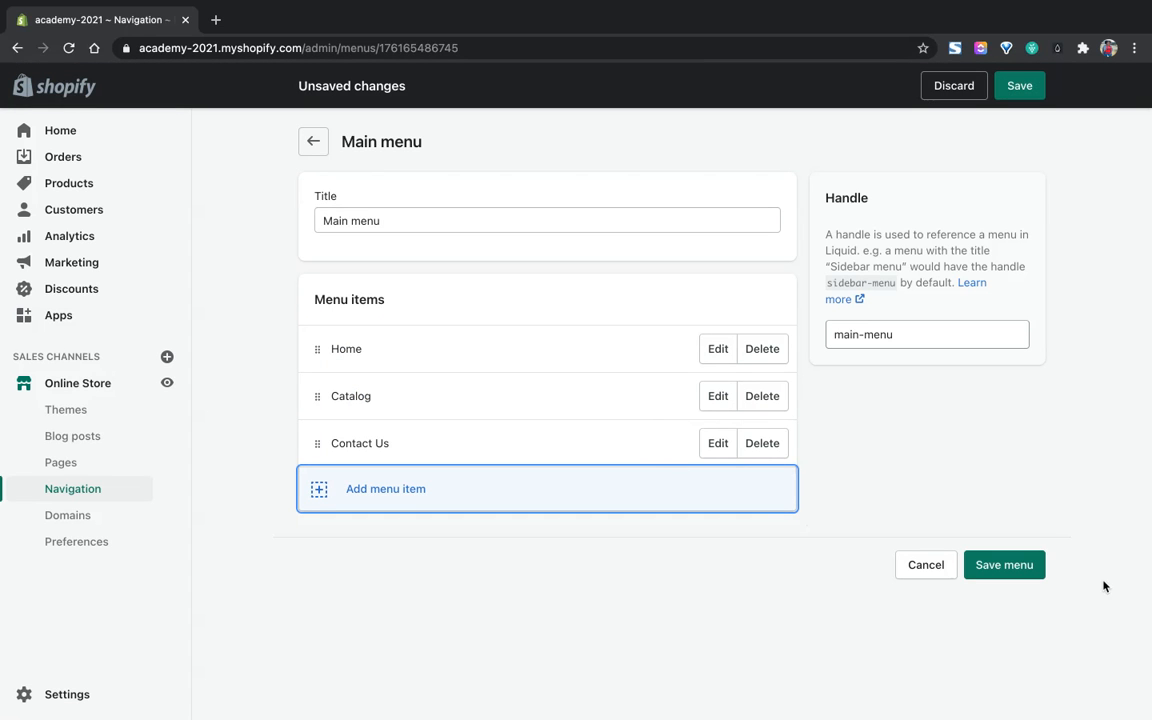
{"action": "left_click", "coordinate": [1016, 566]}
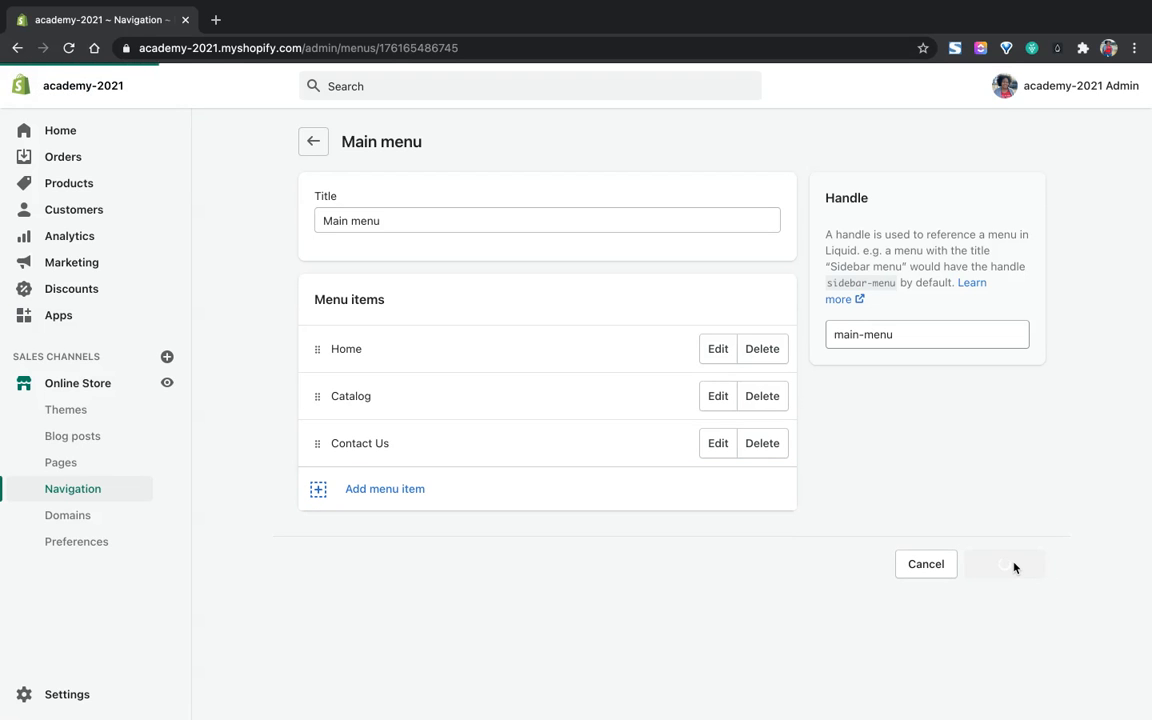
- View the live store, open Contact Us from its main navigation and look over the page
{"action": "left_click", "coordinate": [168, 384]}
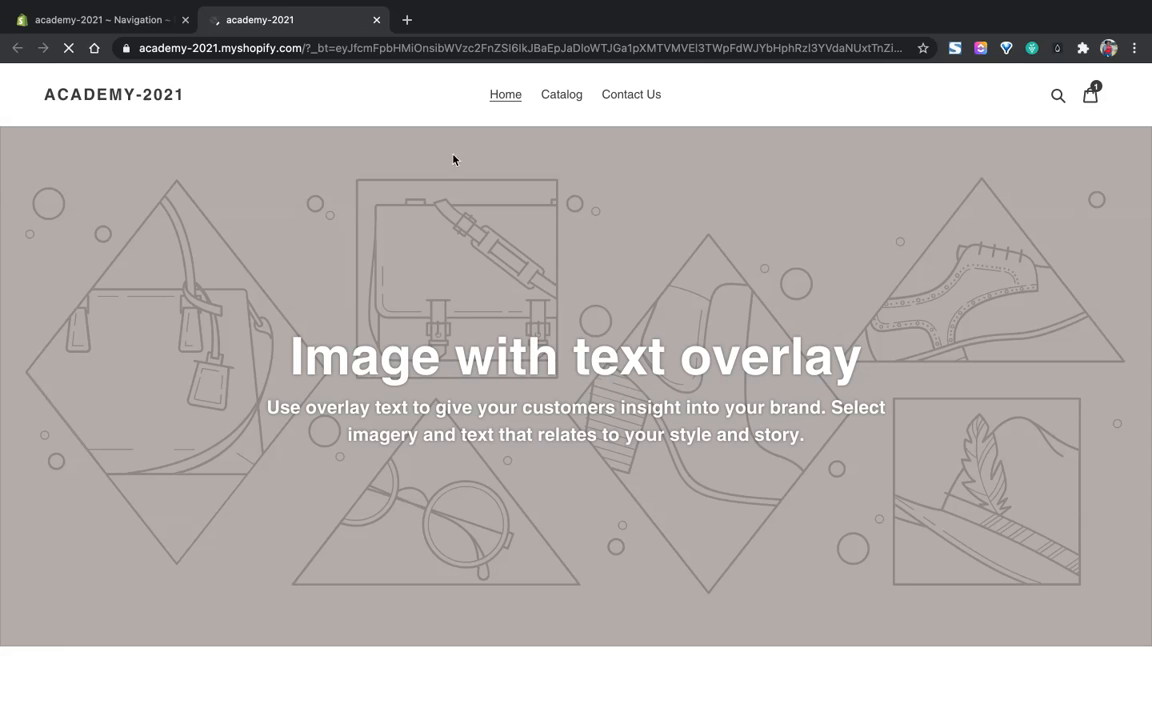
{"action": "left_click", "coordinate": [633, 96]}
{"action": "scroll", "coordinate": [590, 340], "scroll_direction": "down", "scroll_amount": 5}
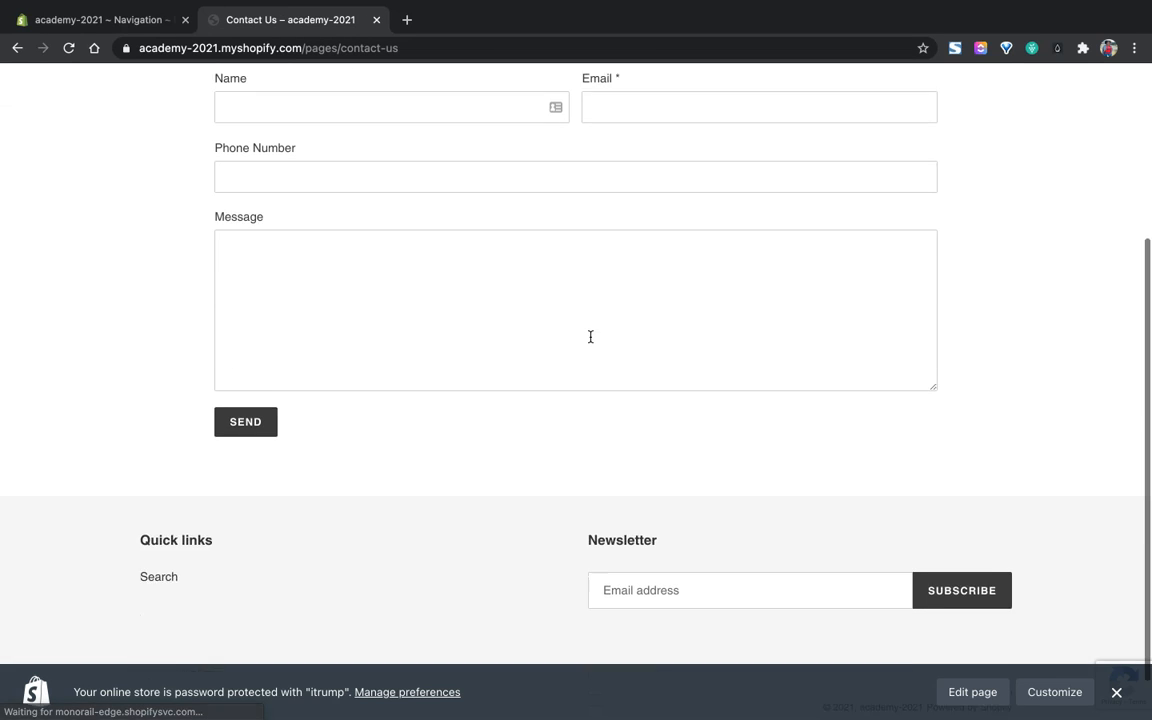
{"action": "scroll", "coordinate": [590, 338], "scroll_direction": "up", "scroll_amount": 5}
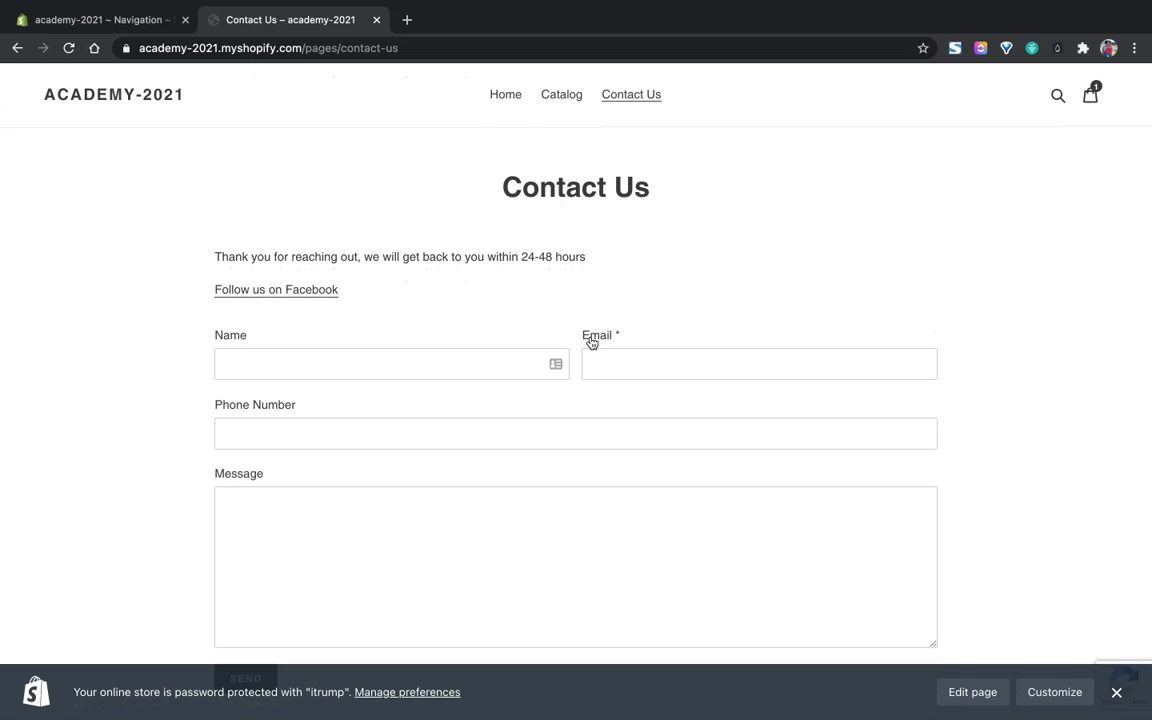